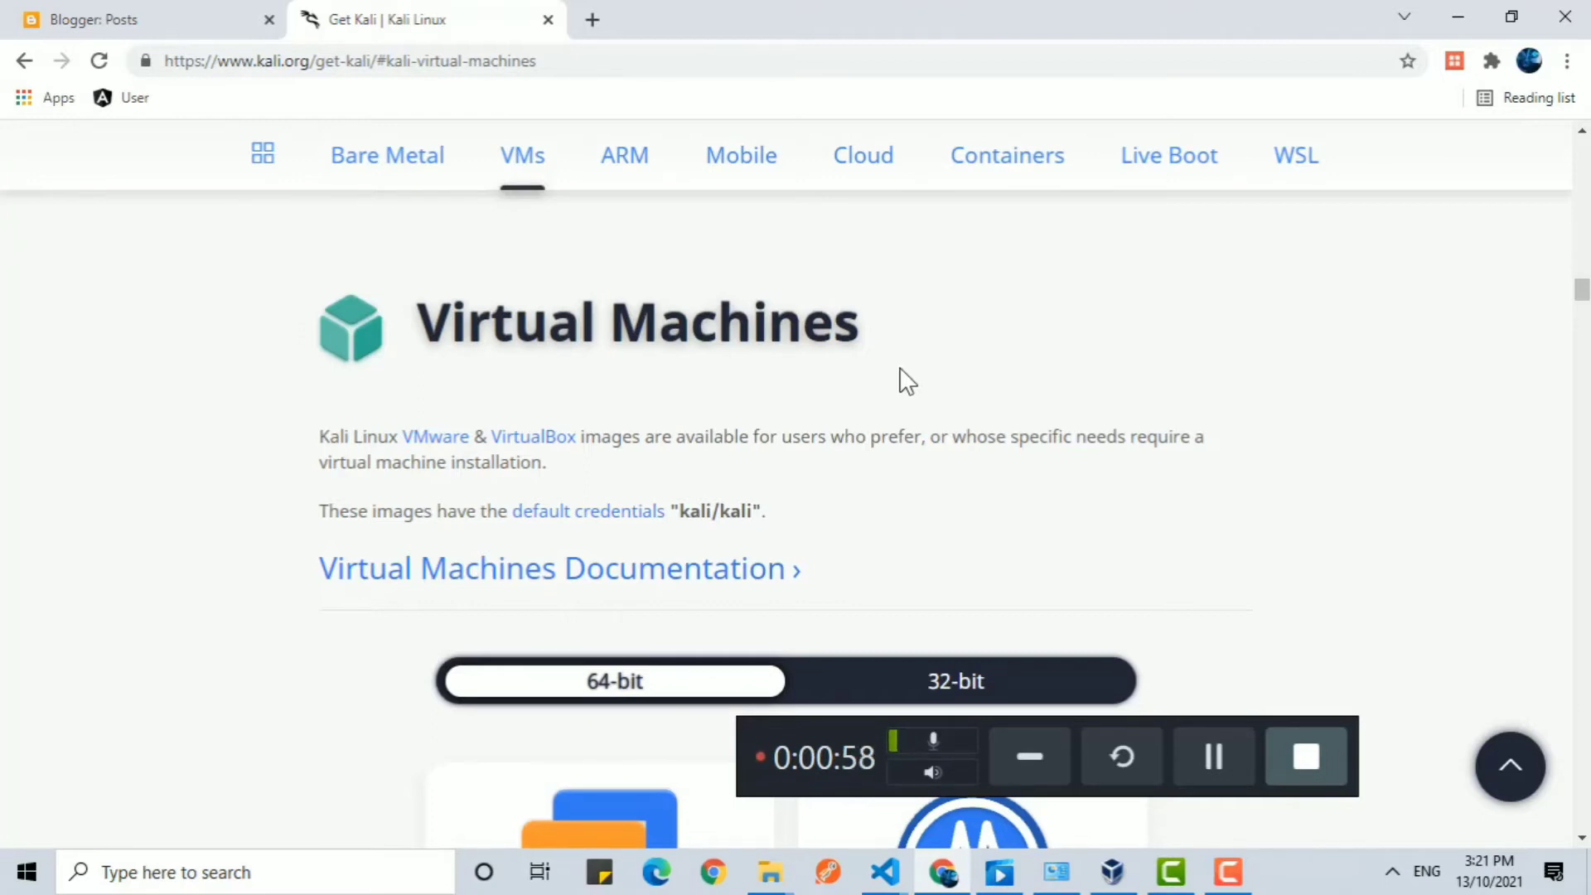
Open kali-linux-2020.3-vbox-amd64.ova from the G:\Setups folder to import it as an appliance in VirtualBox.
click(1458, 18)
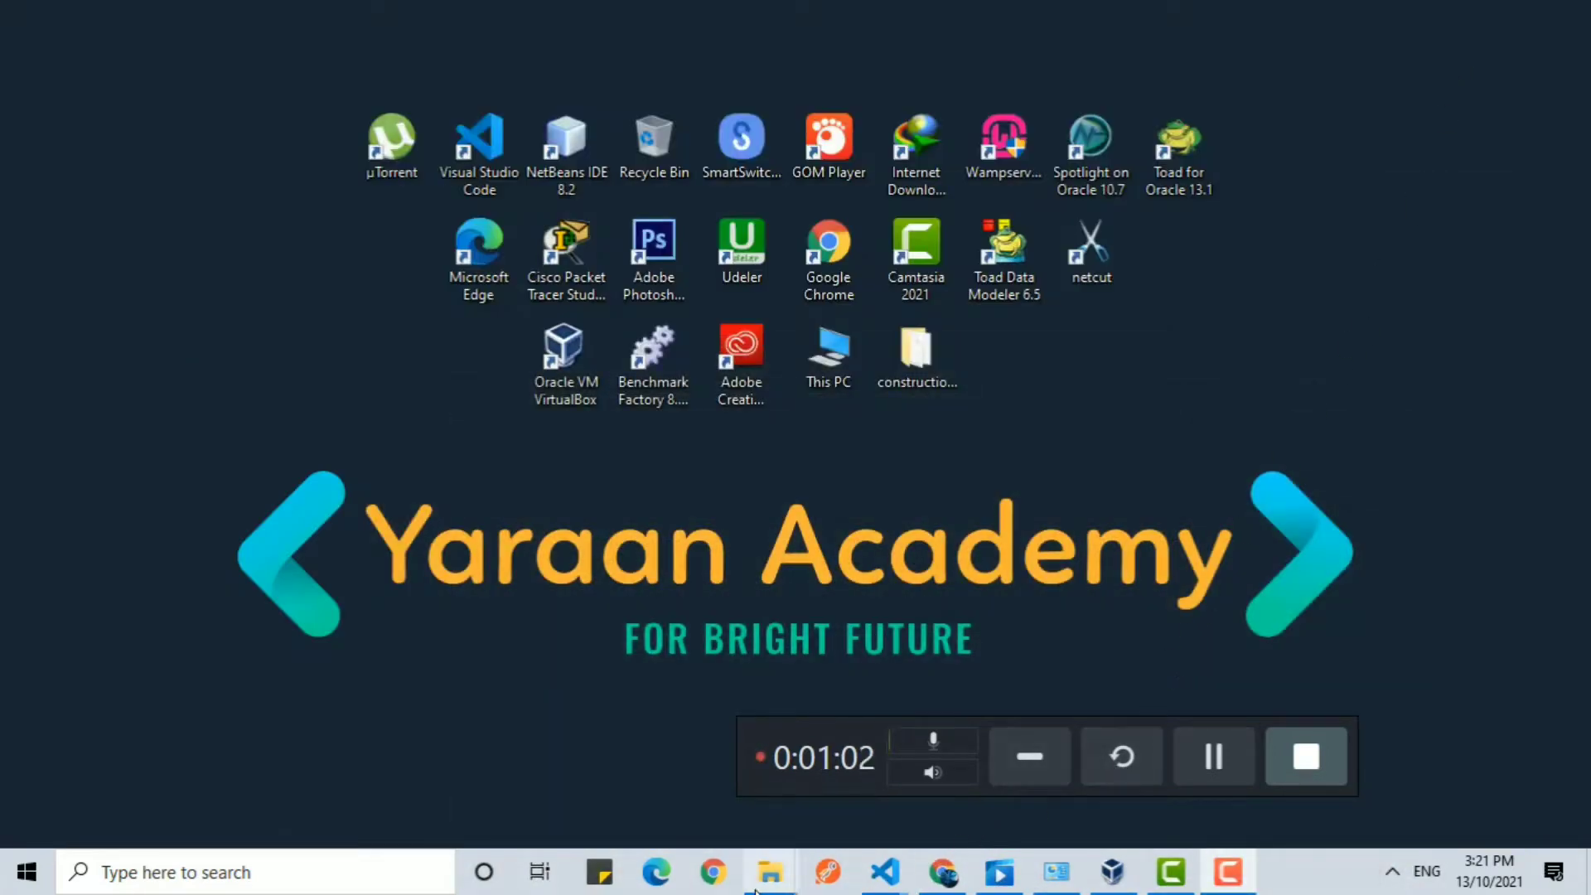
mouse_move(759, 891)
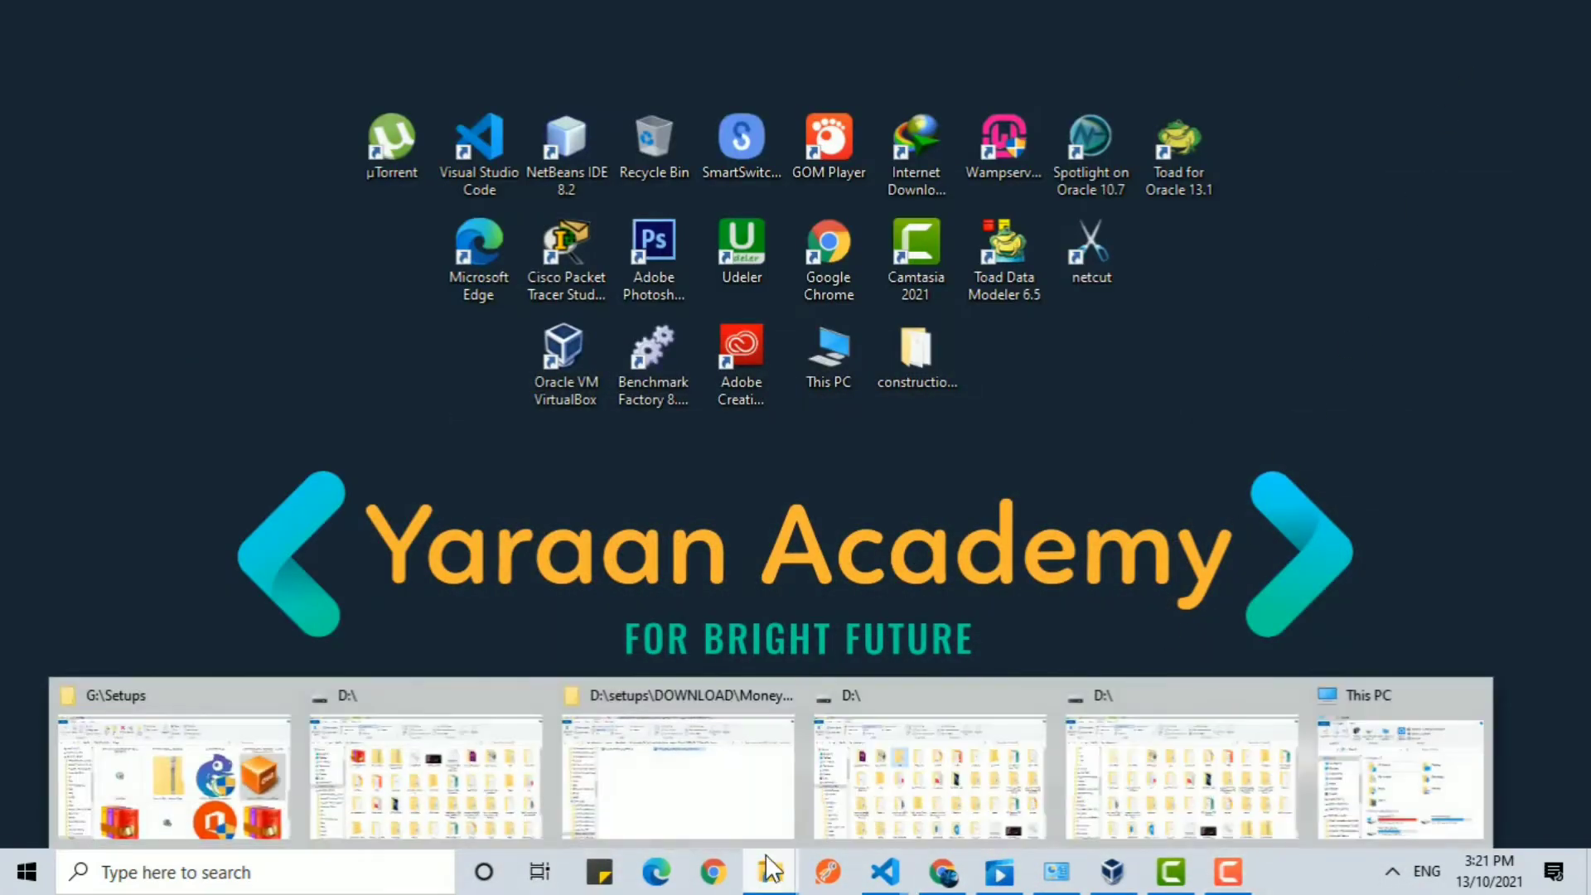
click(166, 749)
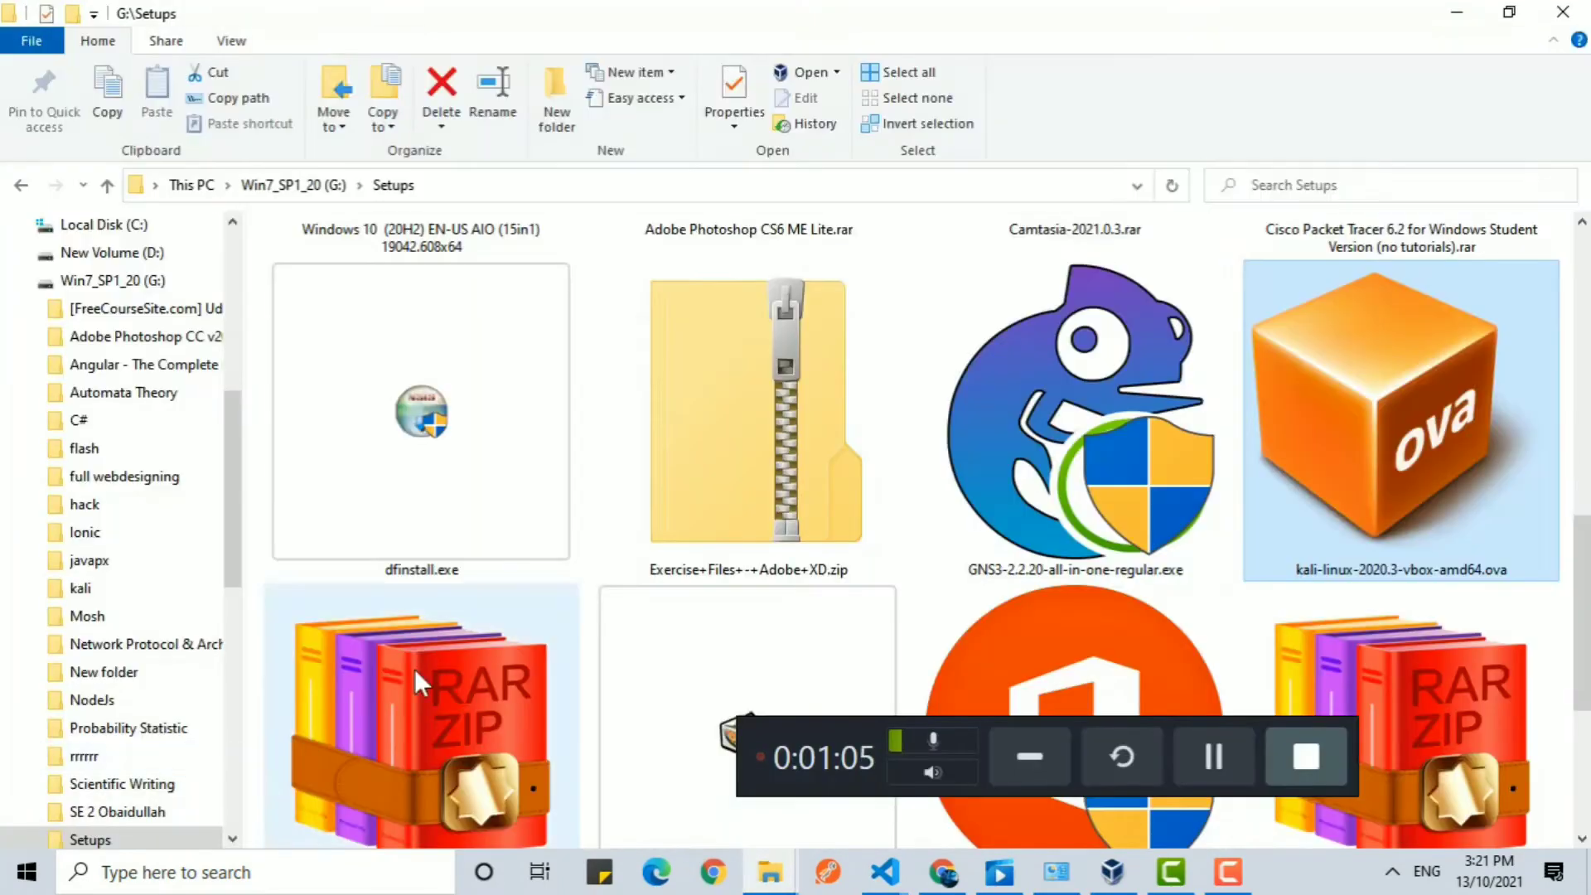
double_click(1403, 403)
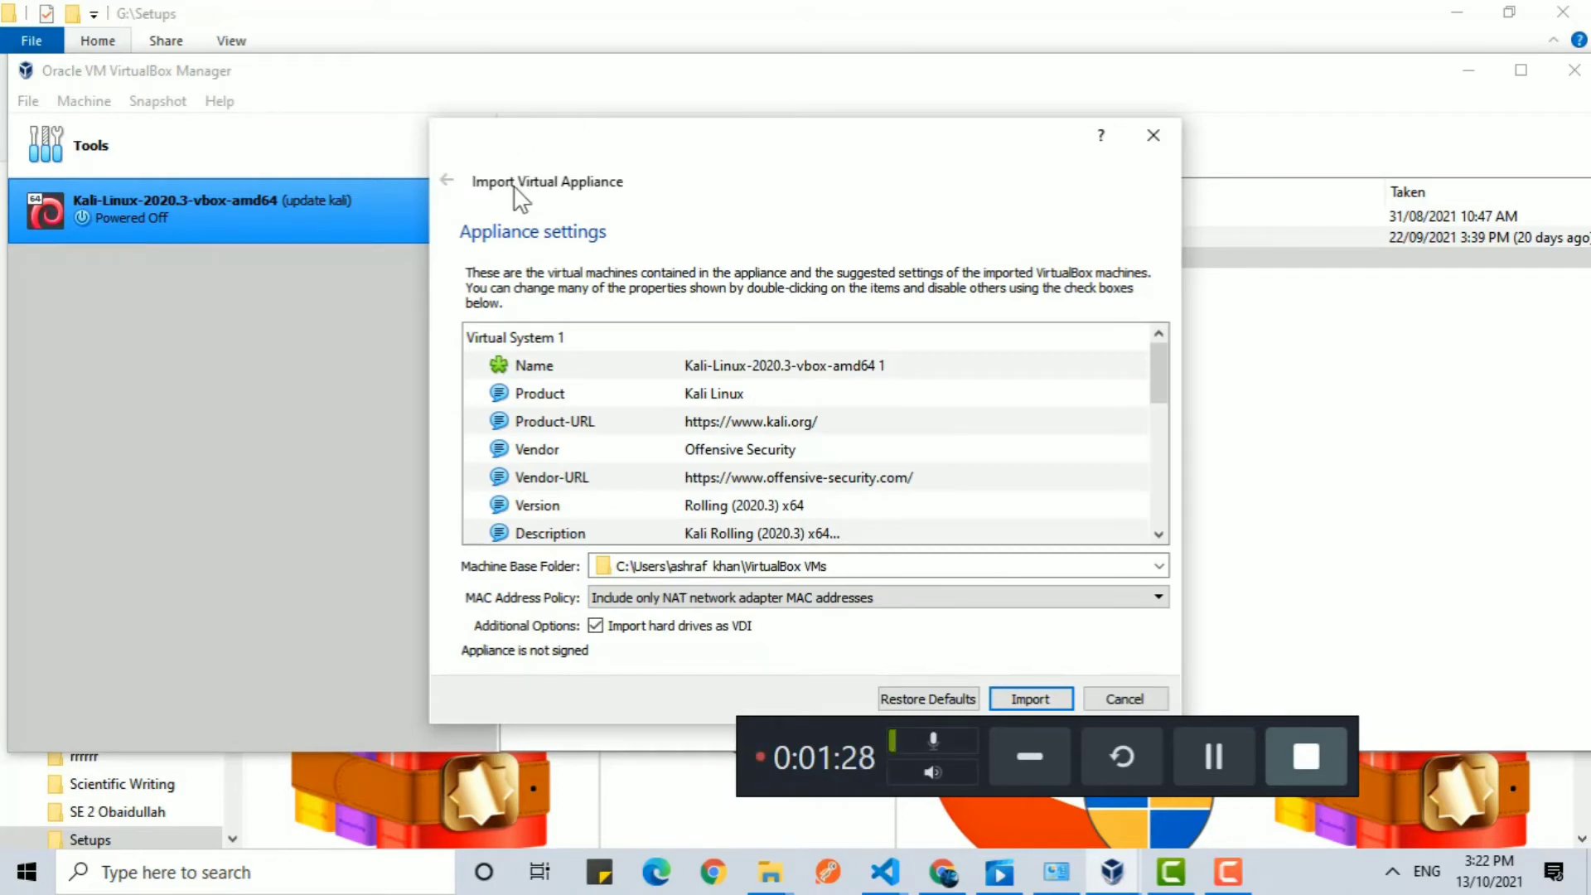
drag(859, 152, 864, 25)
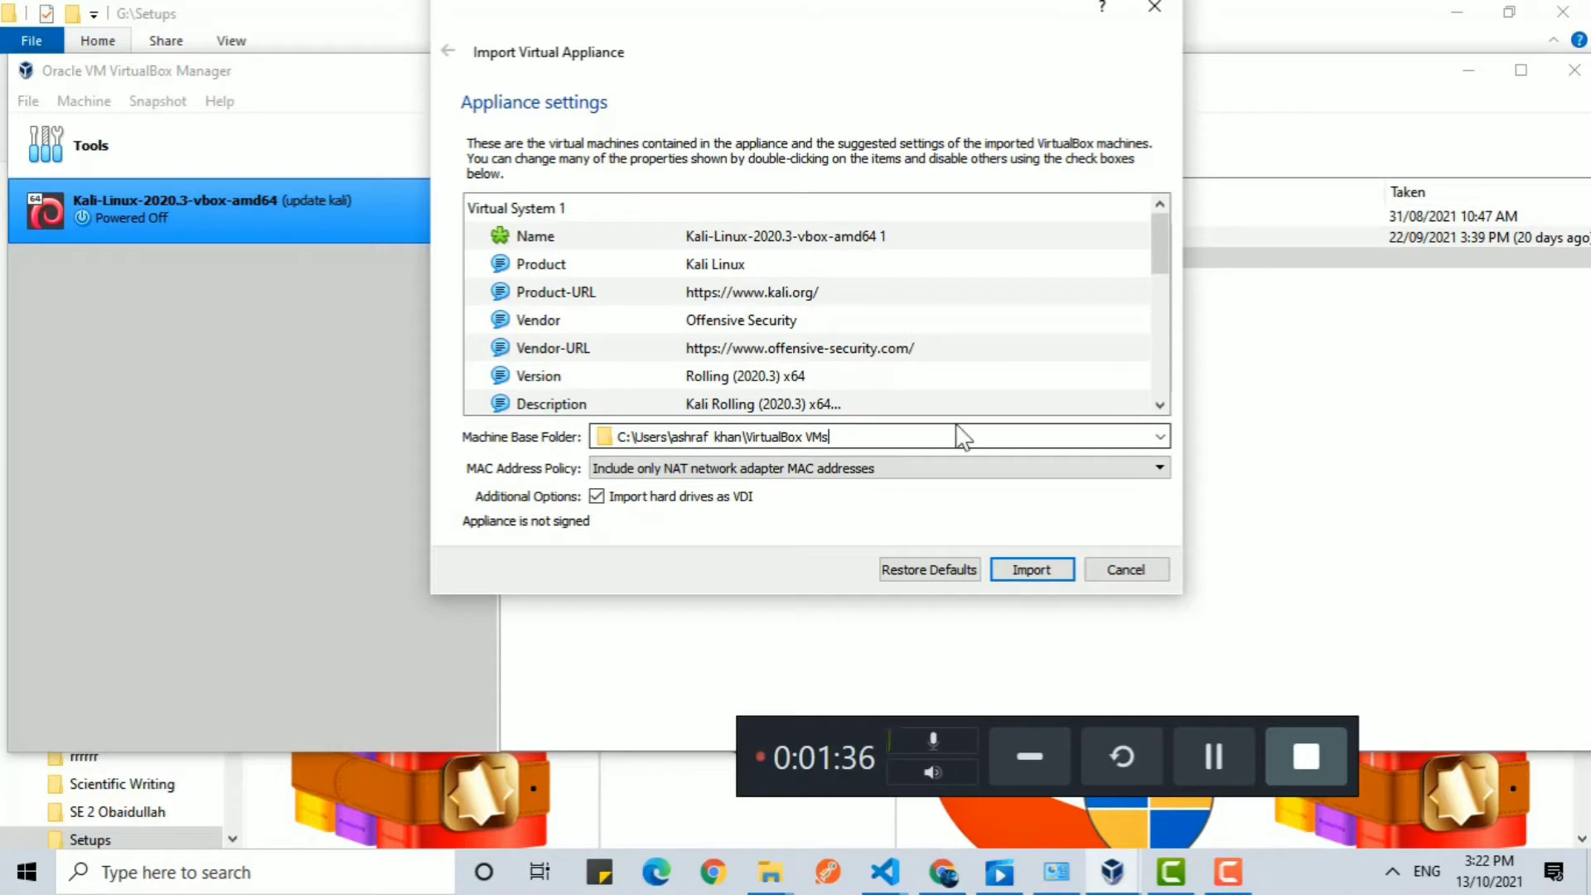
Browse for a different machine base folder and create a new folder named kali1 on the Win7_SP1_20 (G:) drive.
click(1160, 436)
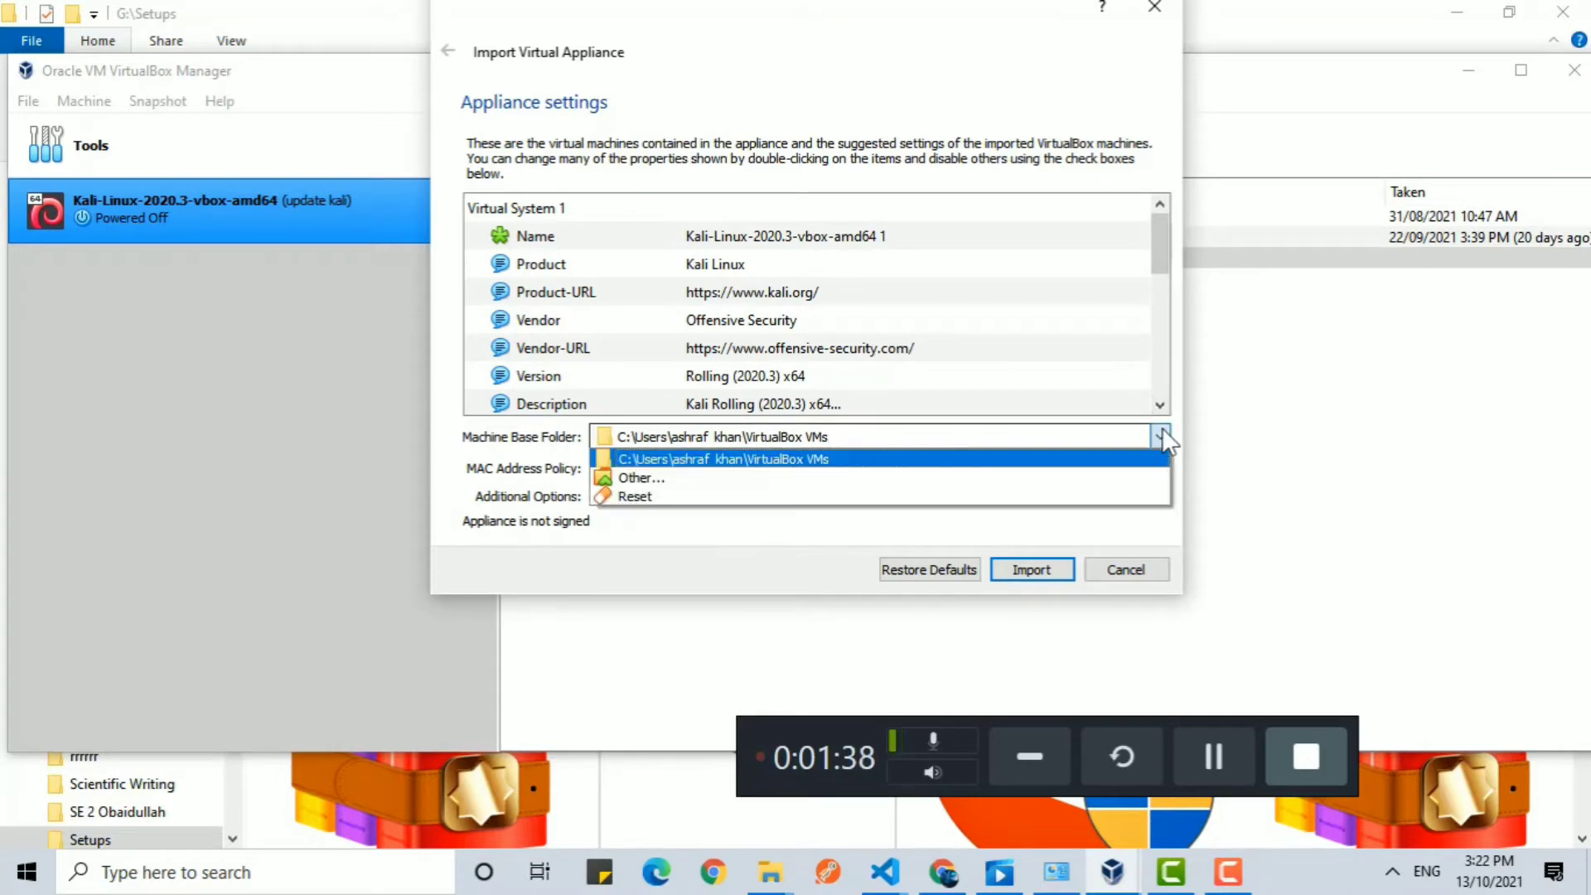
click(833, 479)
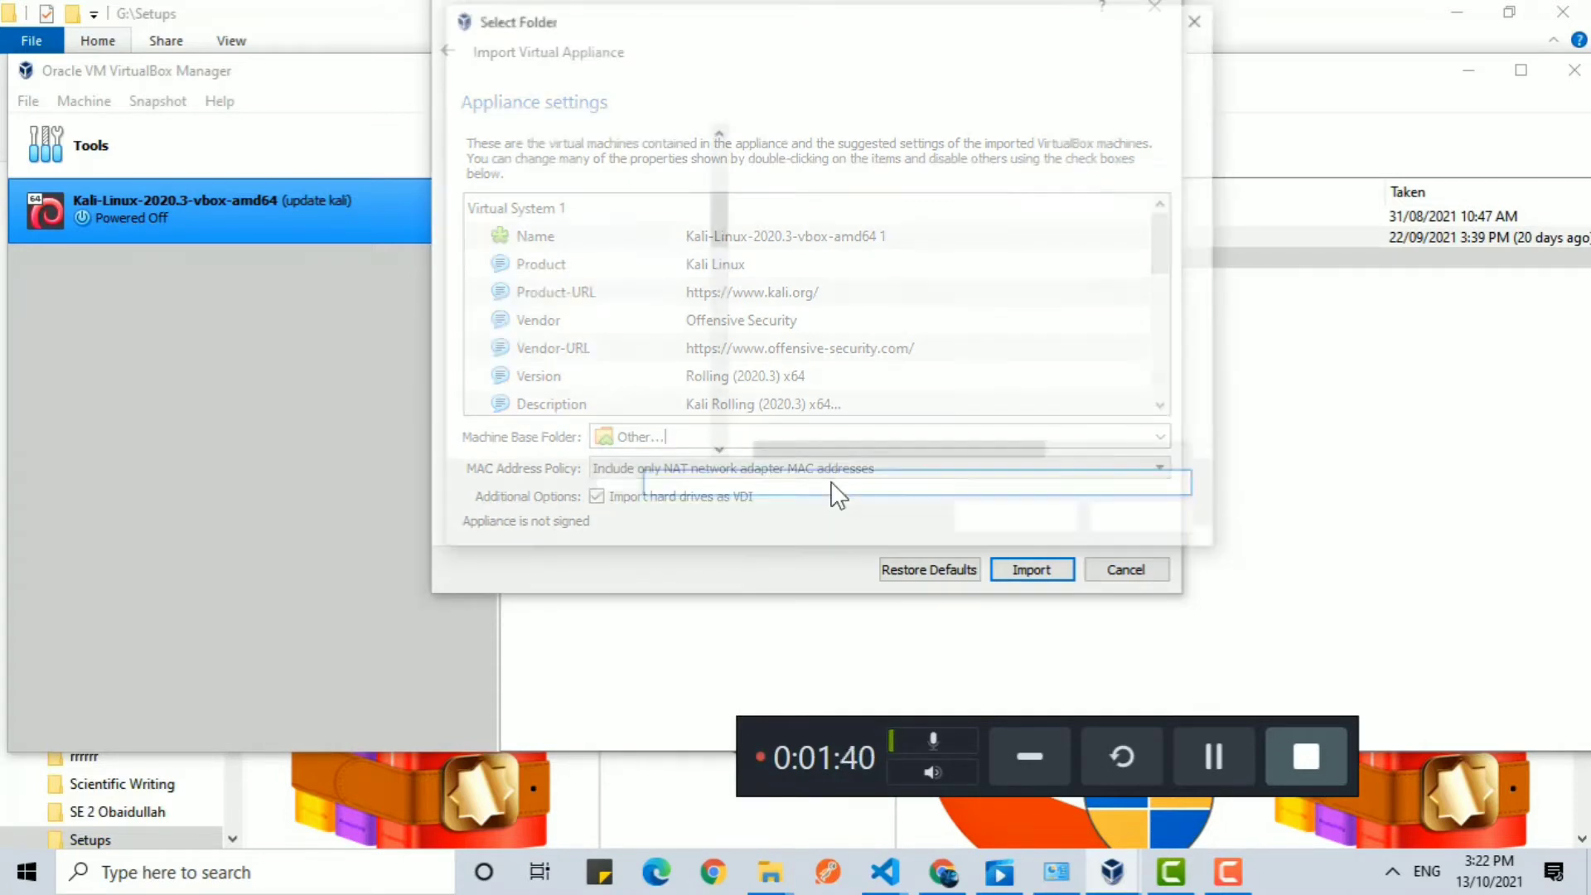
scroll(606, 343, down, 10)
scroll(605, 342, up, 9)
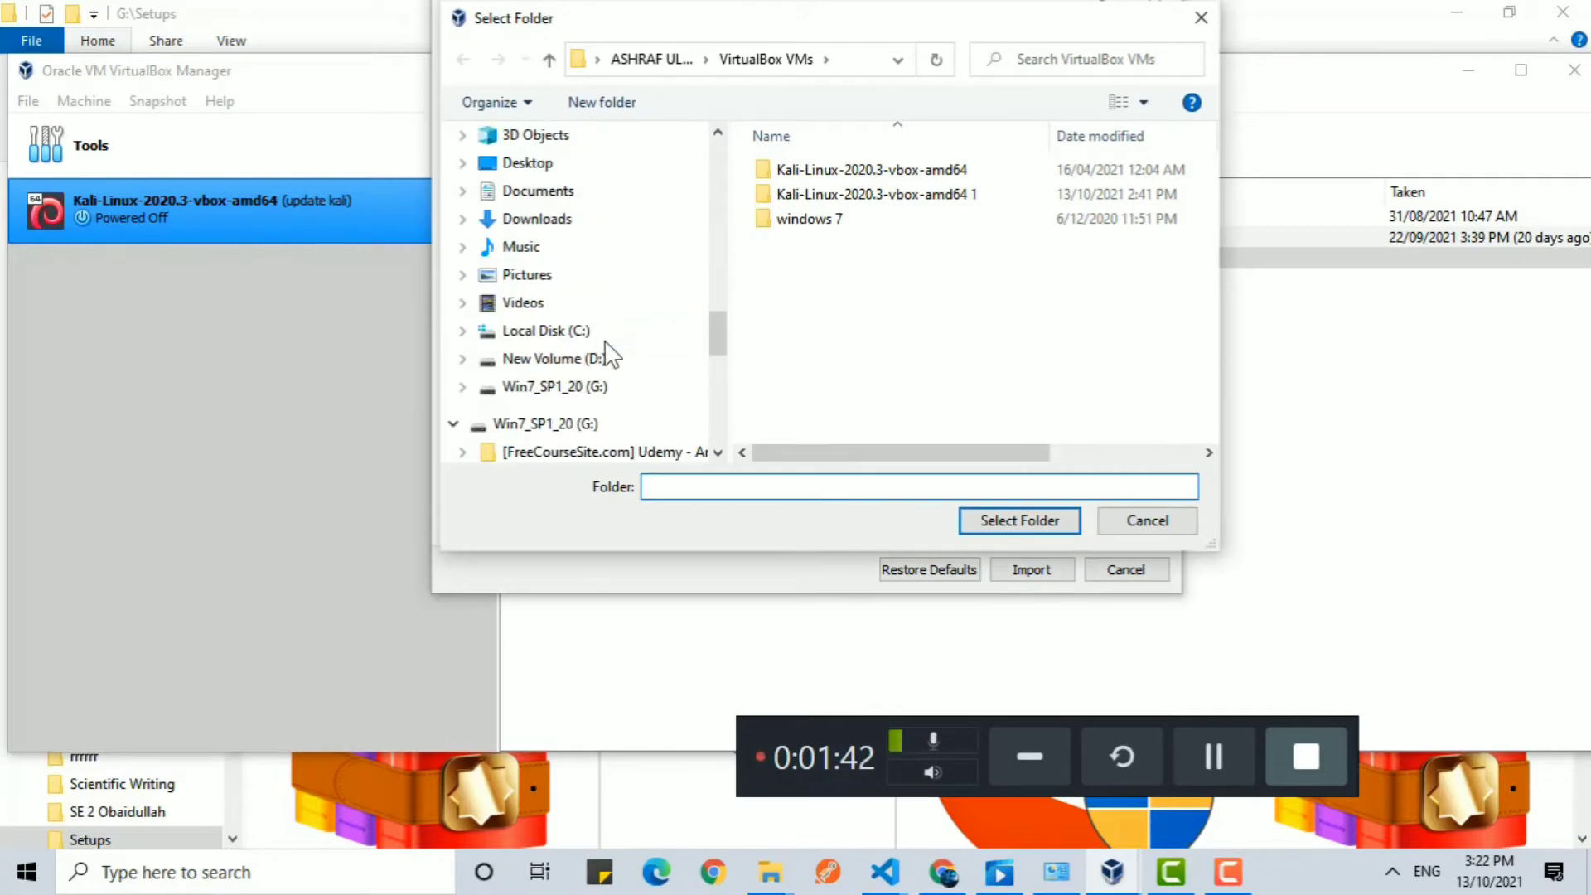
click(591, 389)
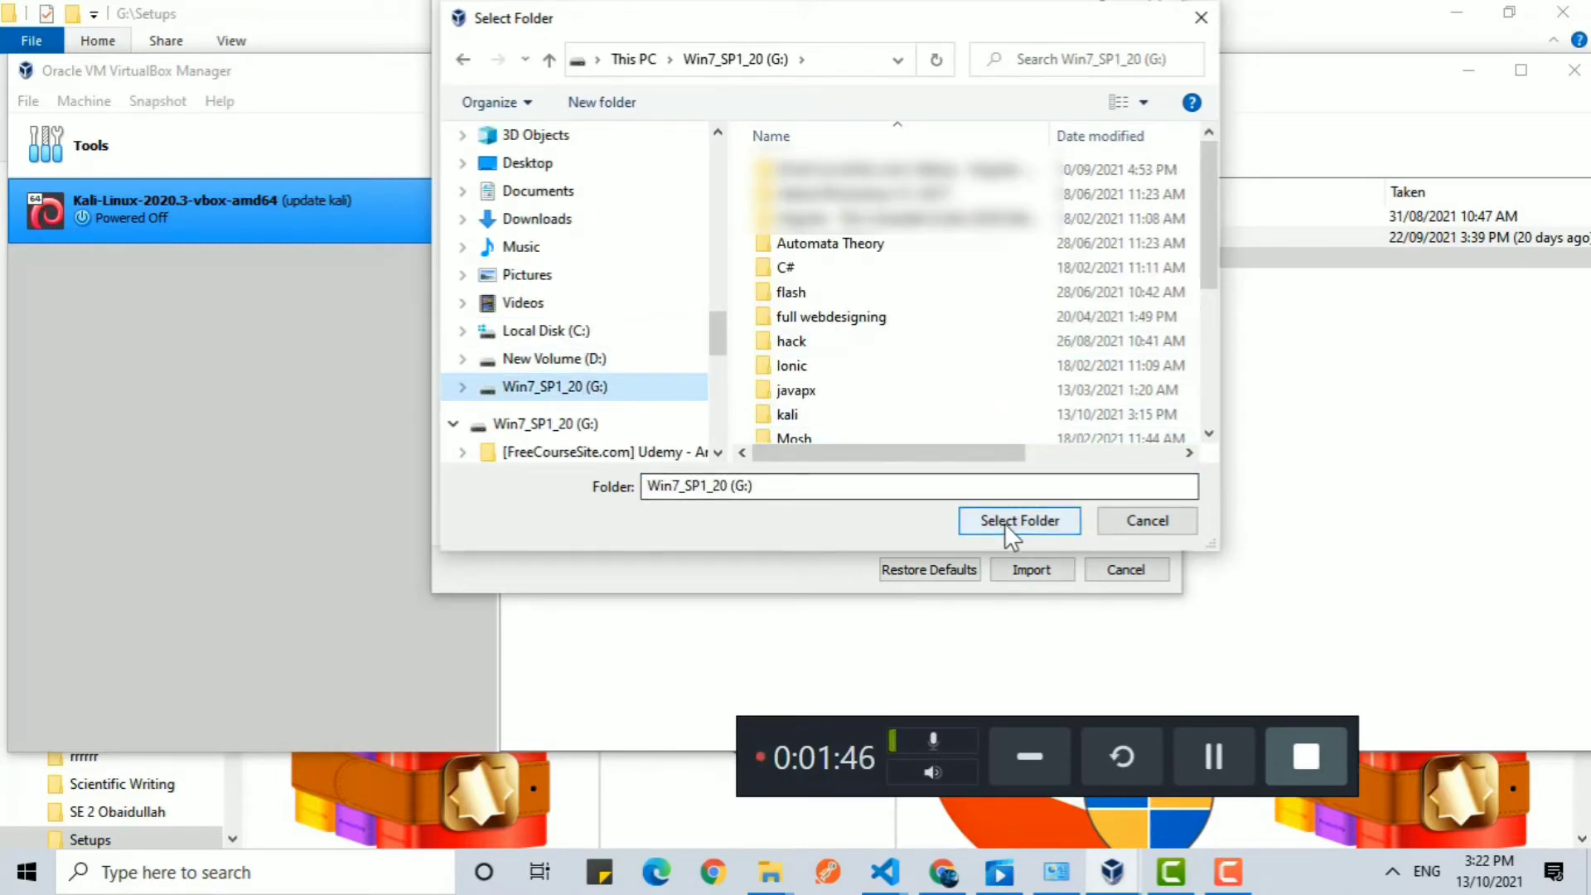
right_click(953, 367)
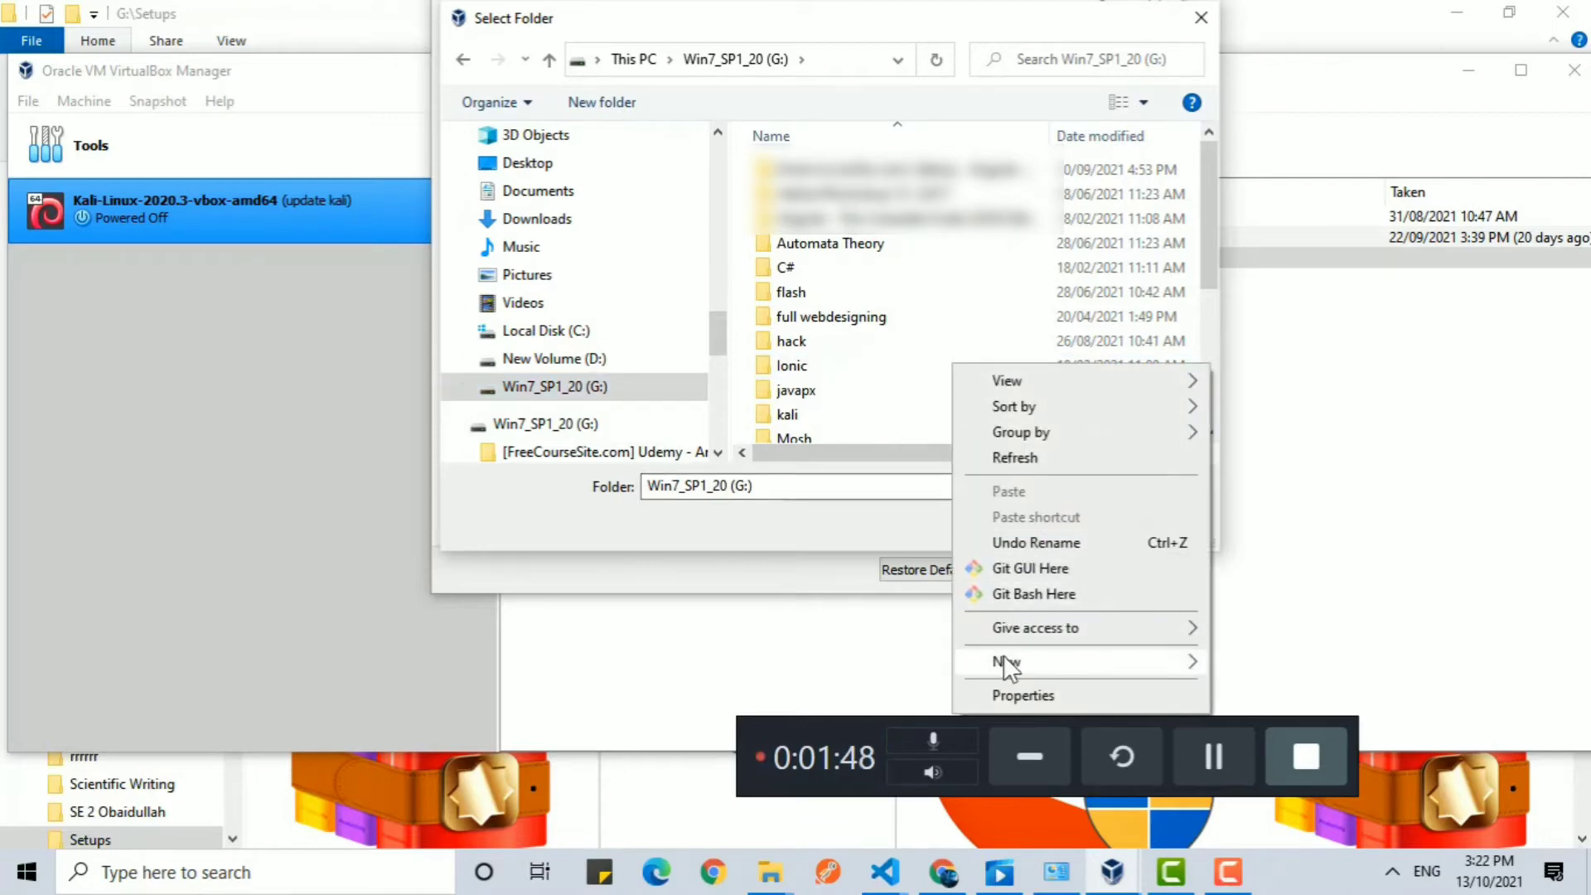
mouse_move(1004, 657)
click(1244, 450)
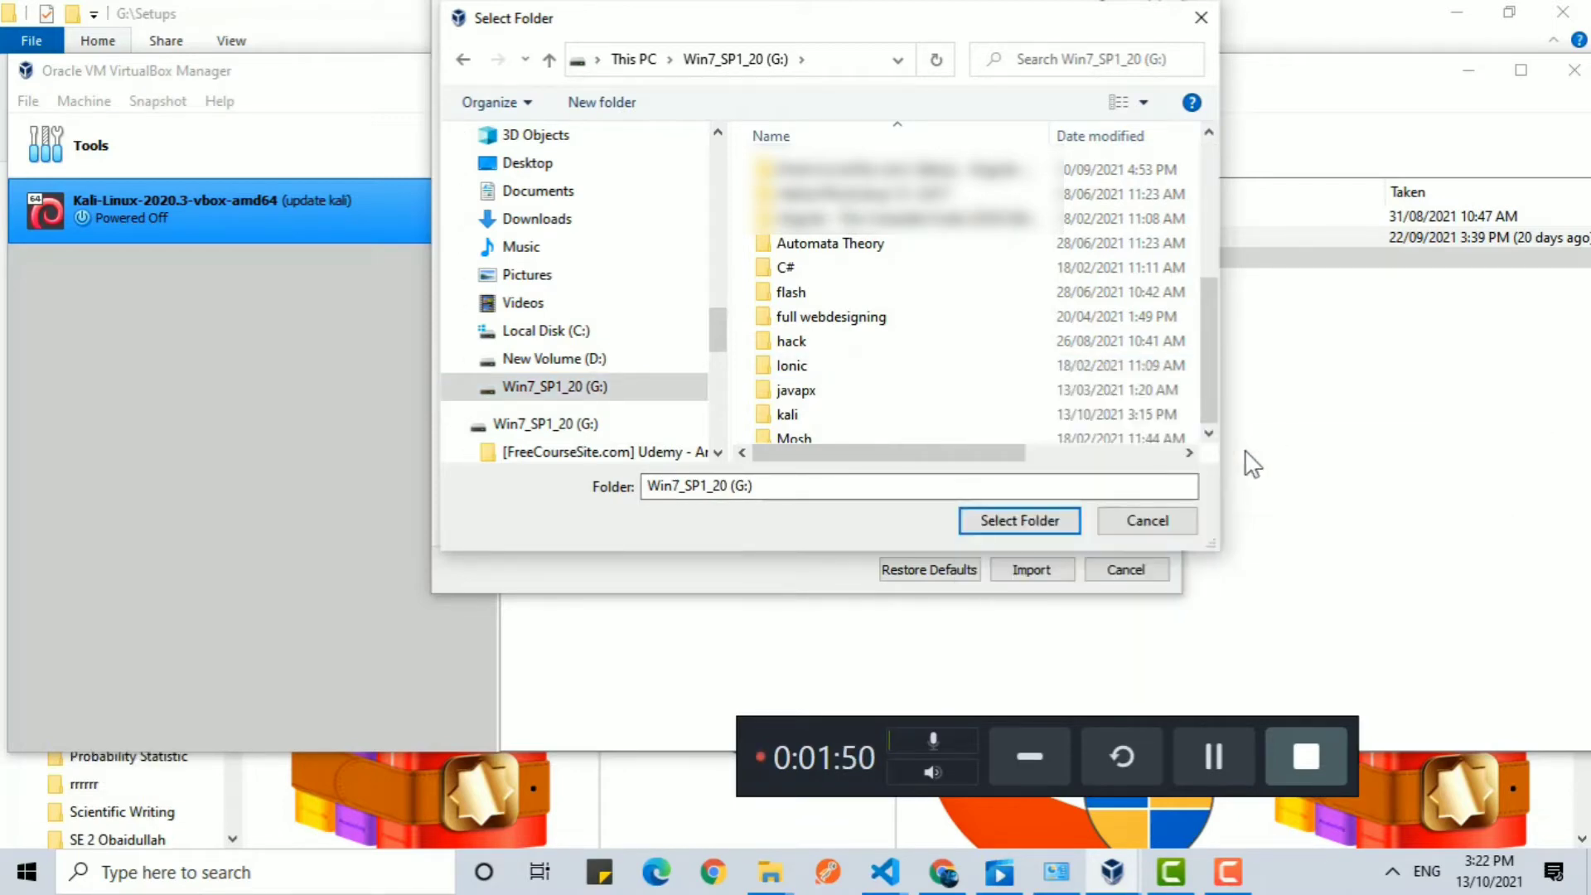
text(kal)
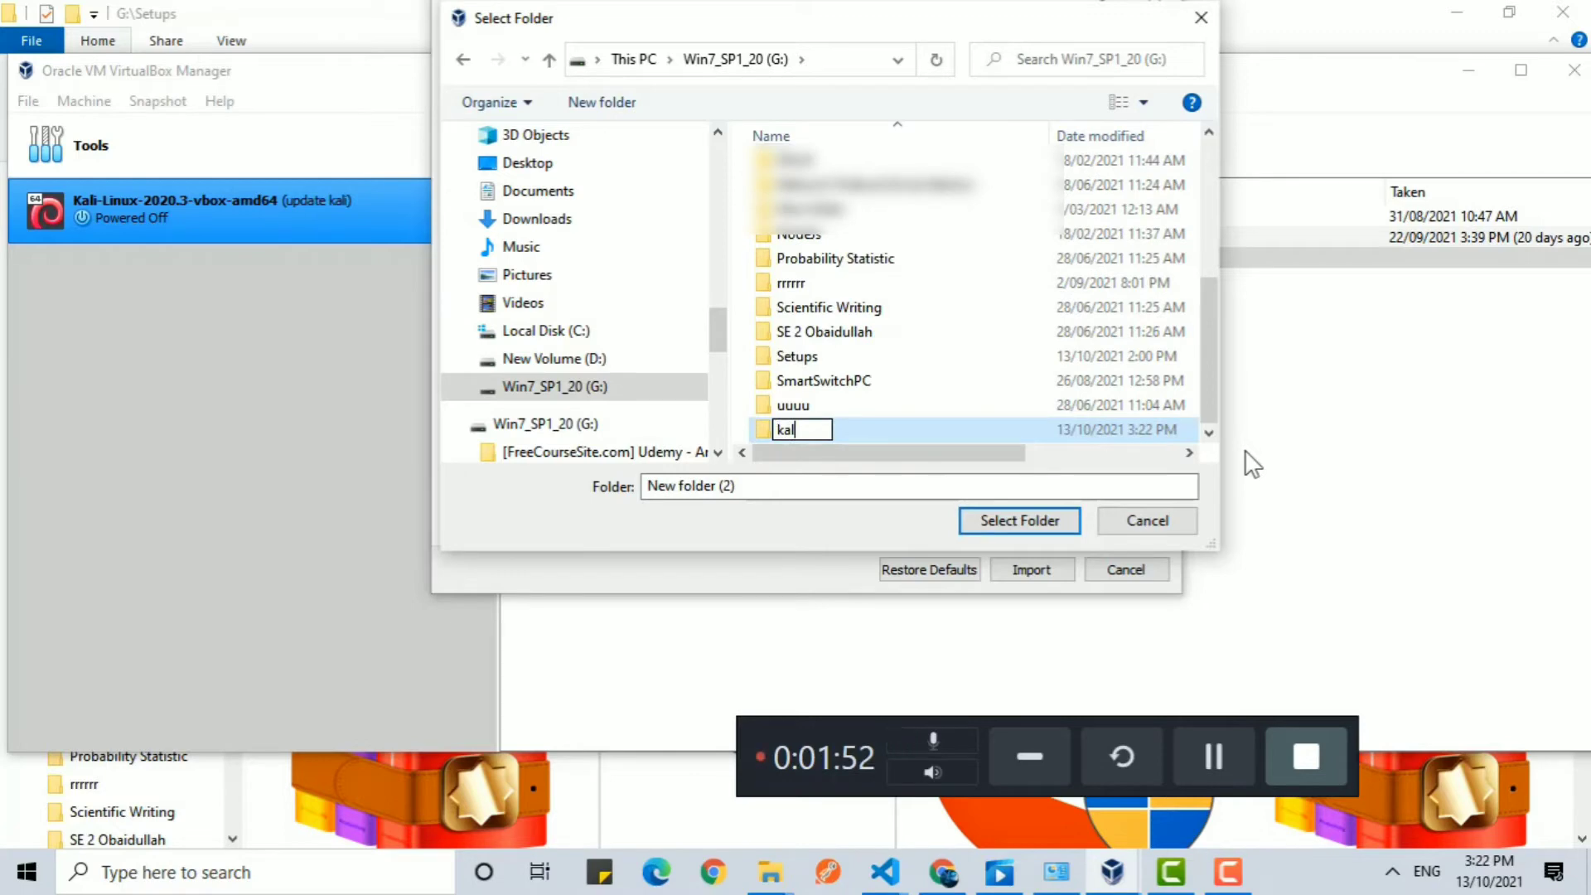
text(i1)
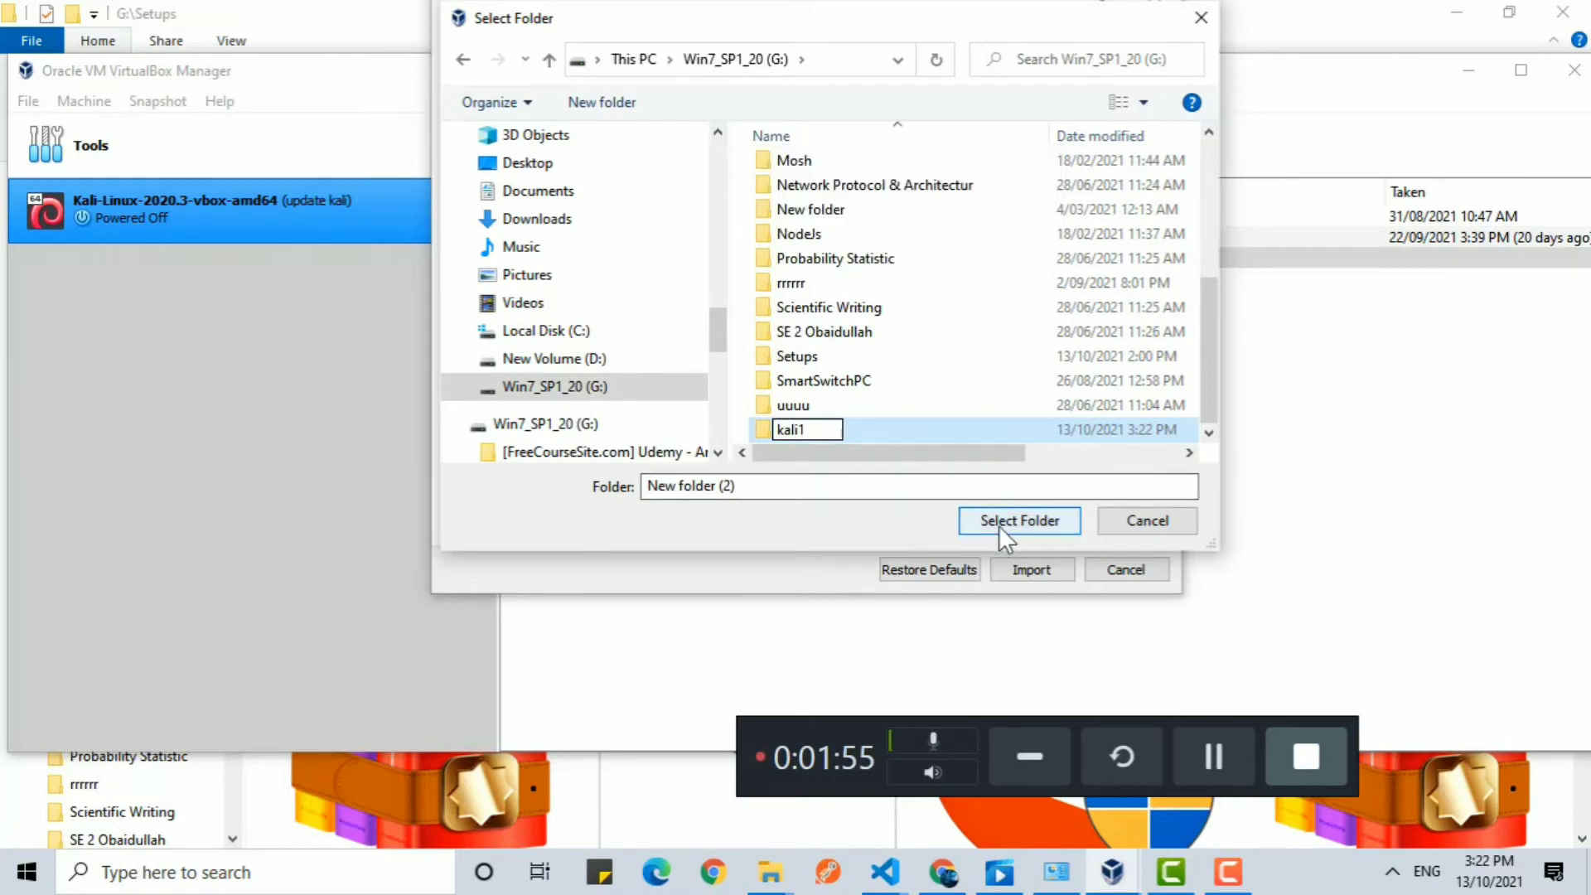
click(1015, 520)
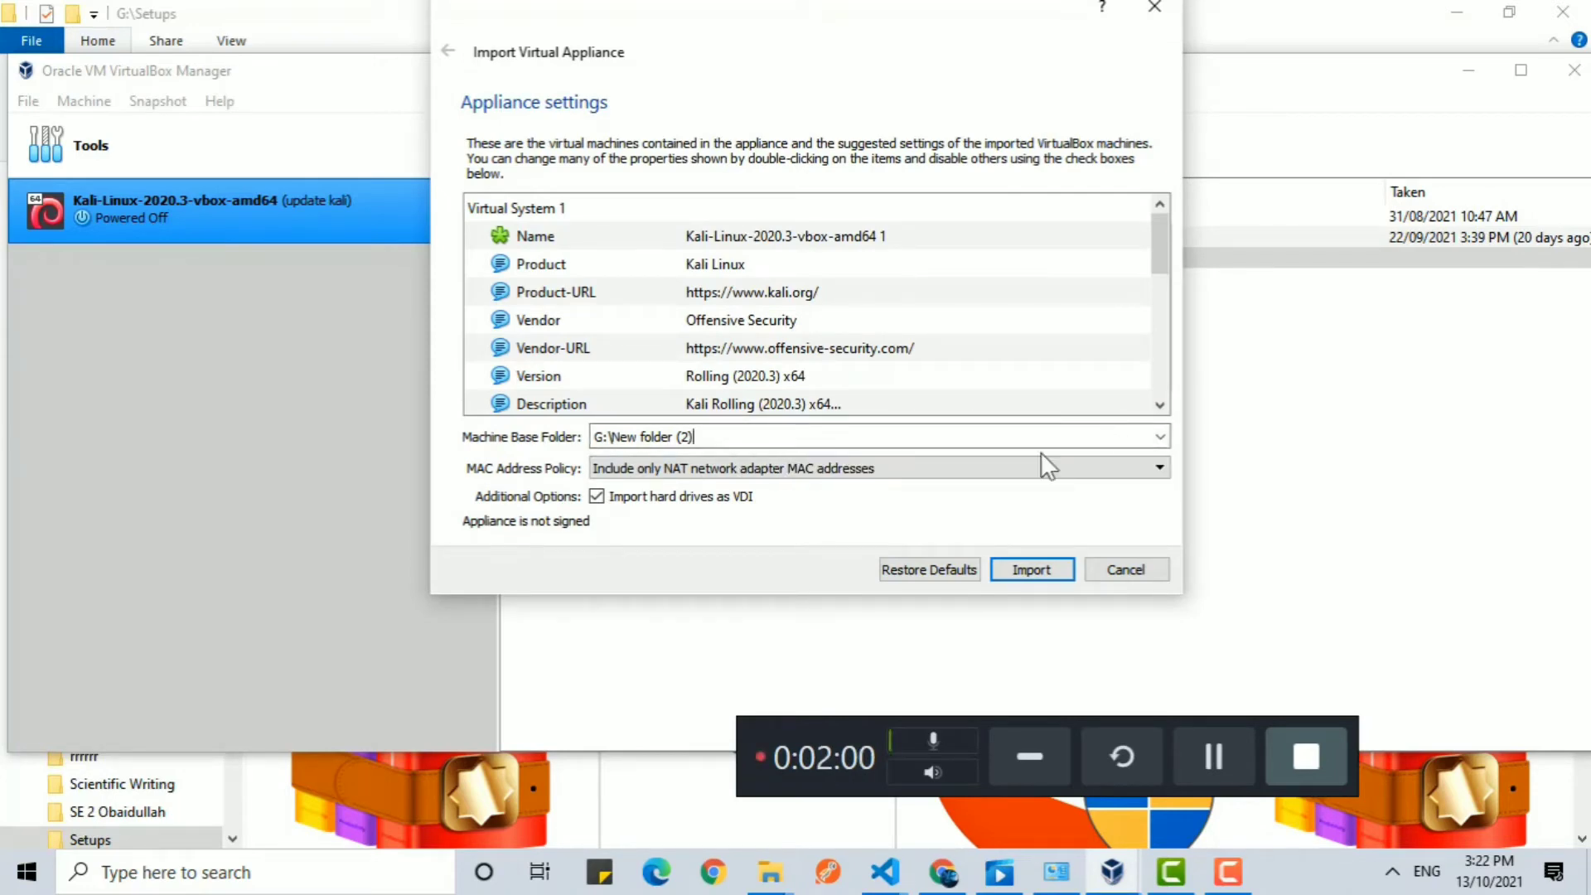
Set the machine base folder to G:\kali1 and import the Kali Linux appliance.
click(1157, 431)
click(903, 494)
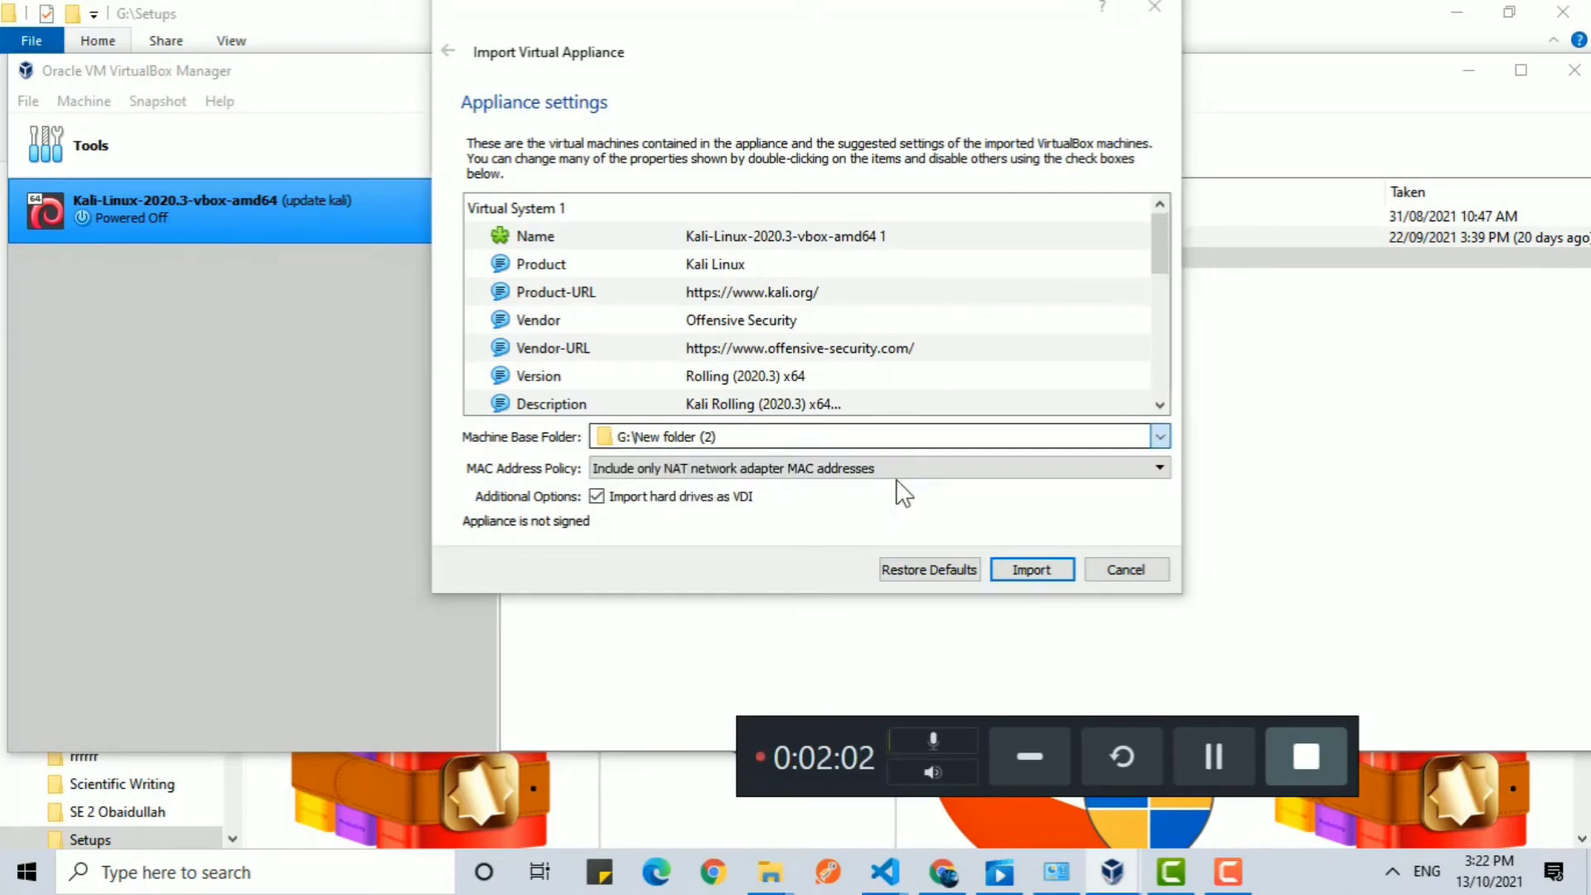
scroll(623, 404, up, 3)
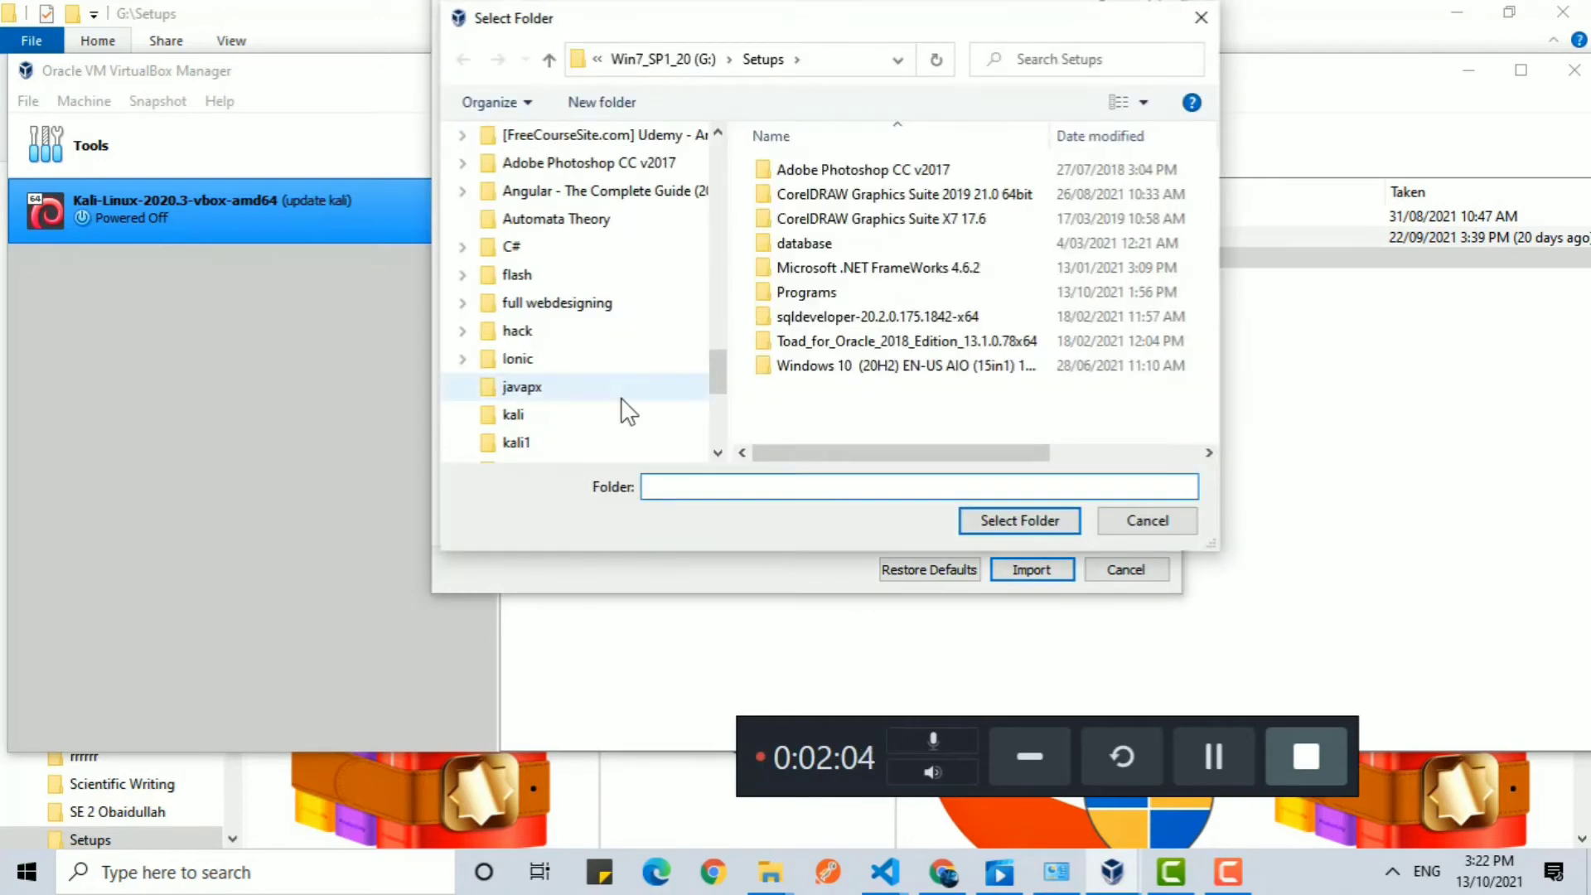
scroll(621, 399, down, 5)
scroll(621, 399, up, 15)
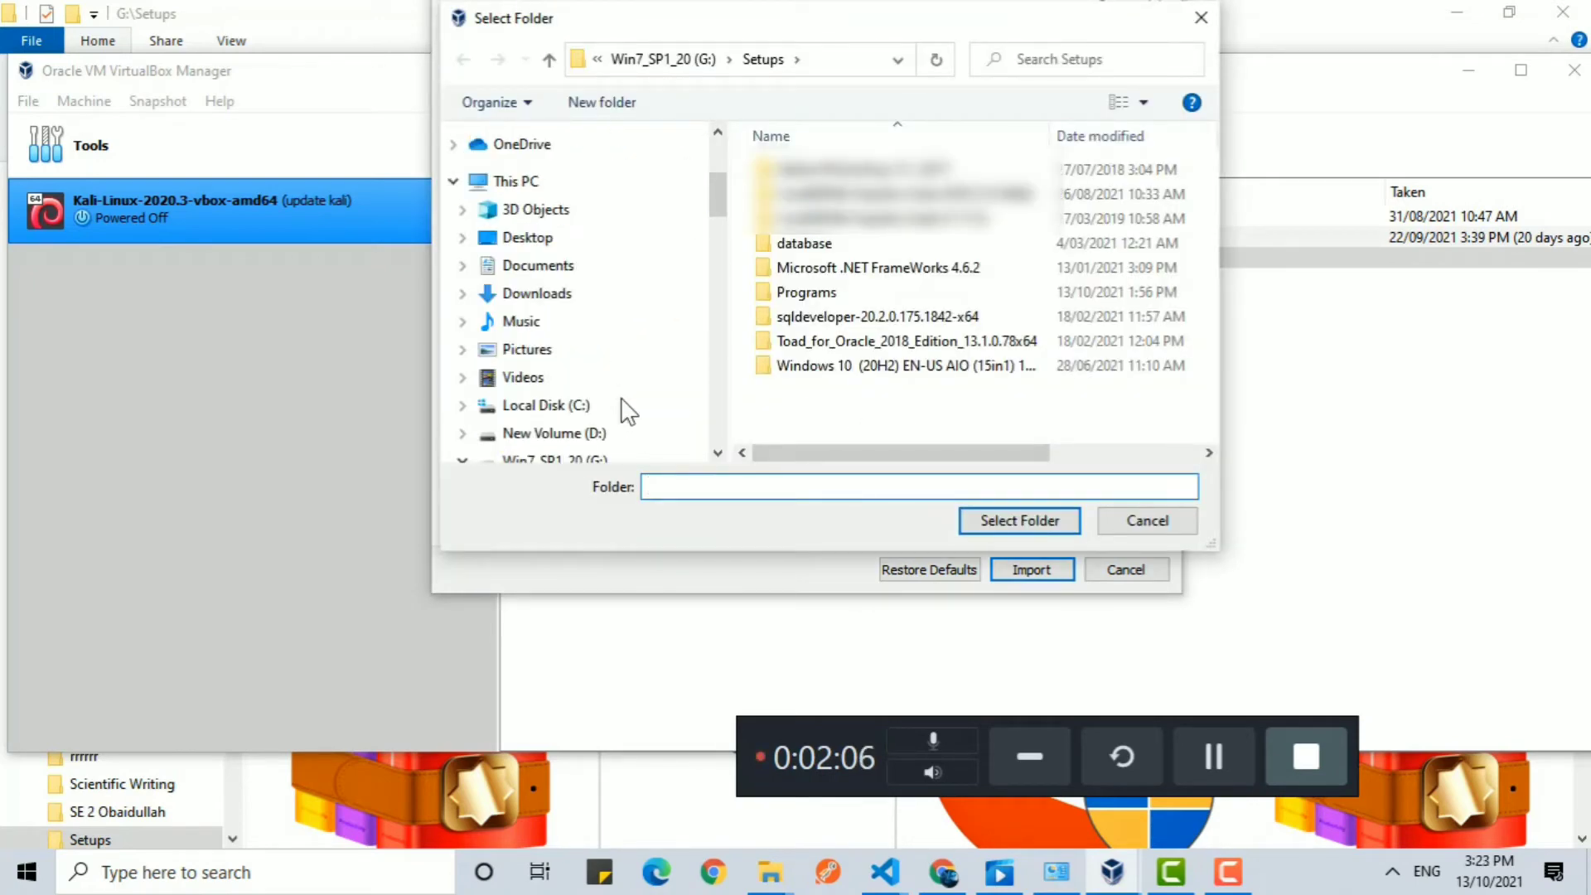
click(572, 457)
scroll(912, 347, down, 5)
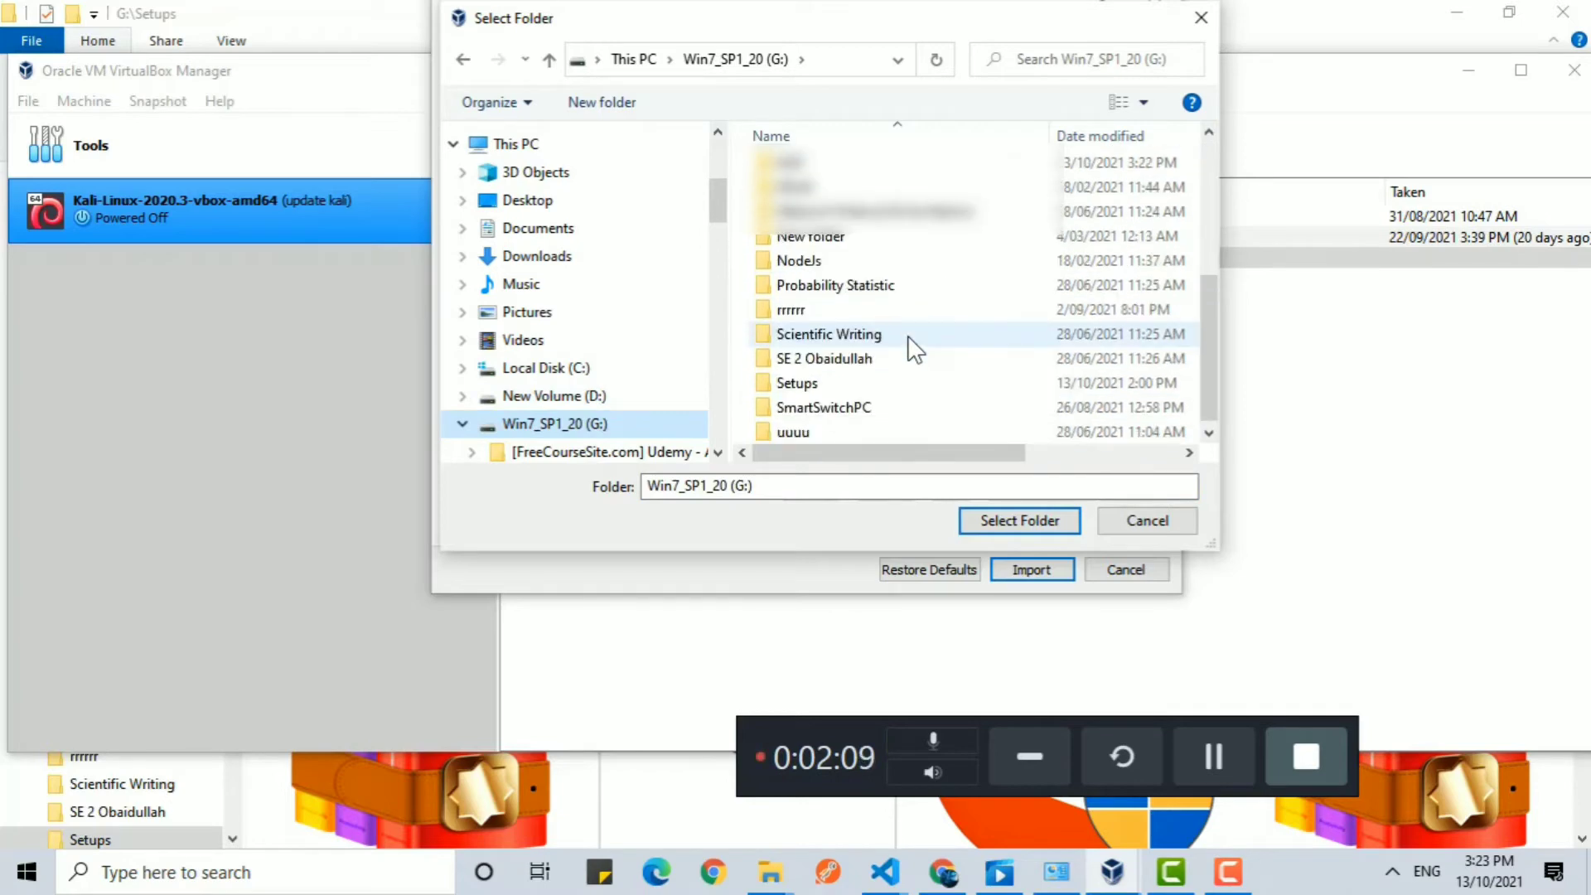
scroll(903, 390, down, 3)
click(836, 430)
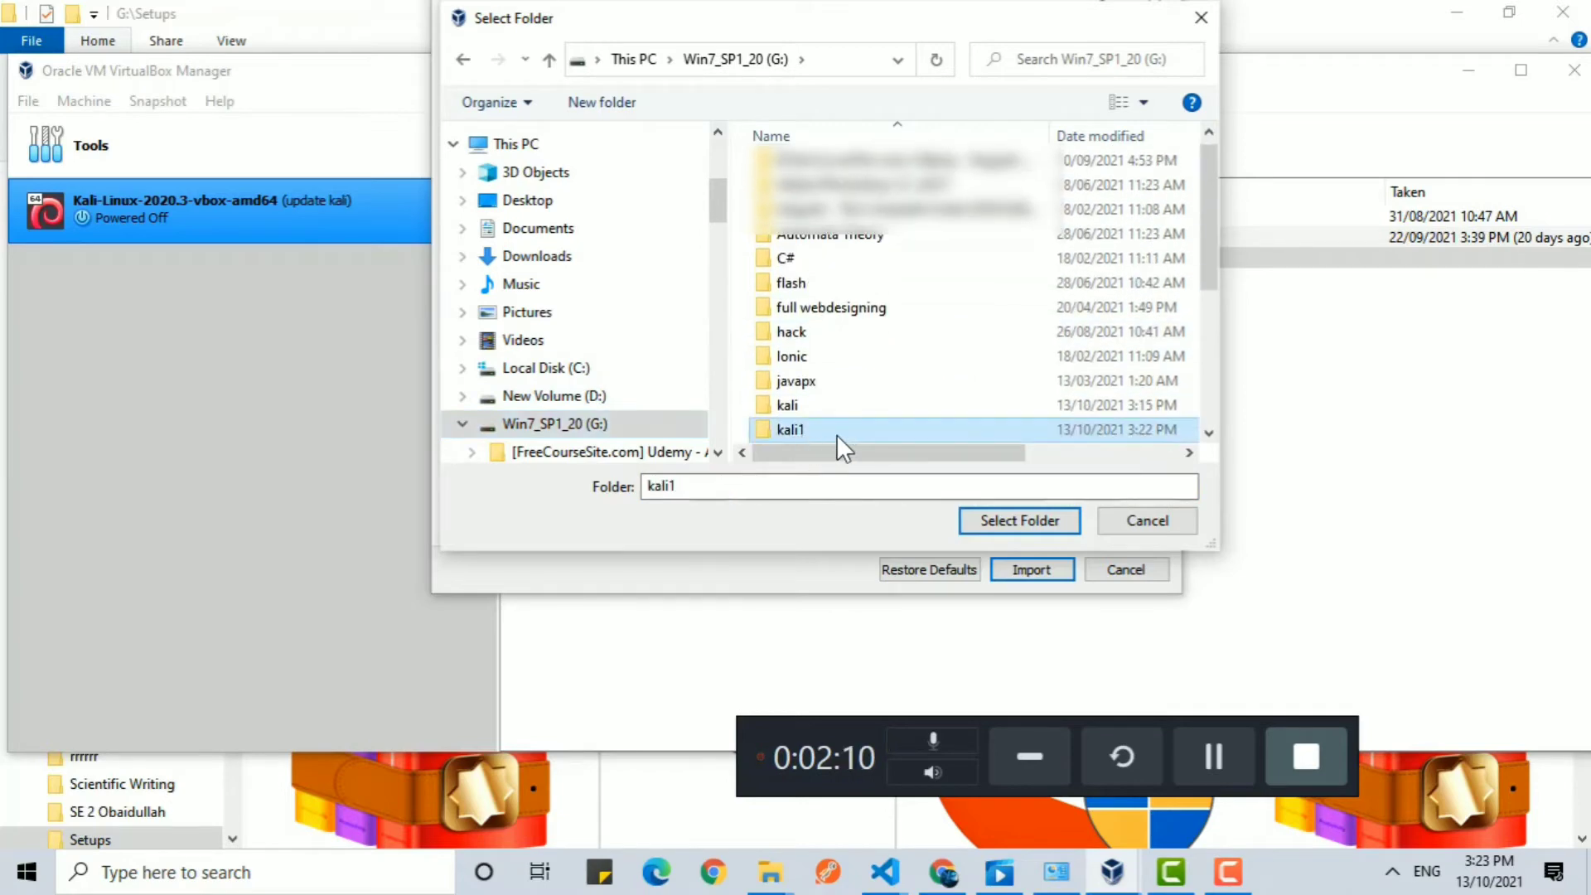
click(1043, 518)
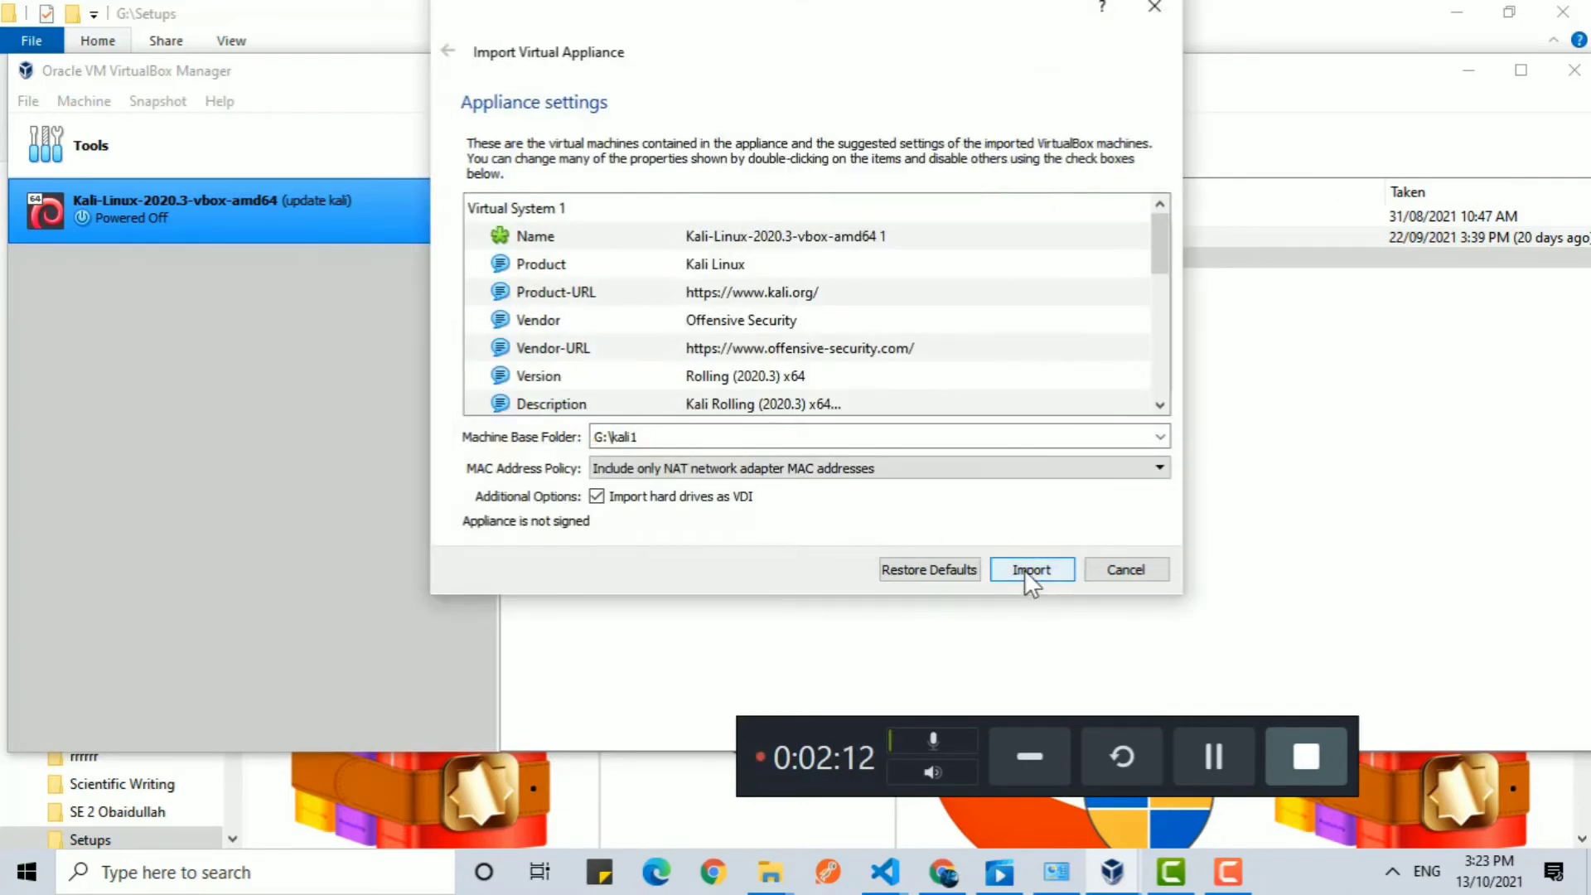
click(1026, 572)
click(657, 485)
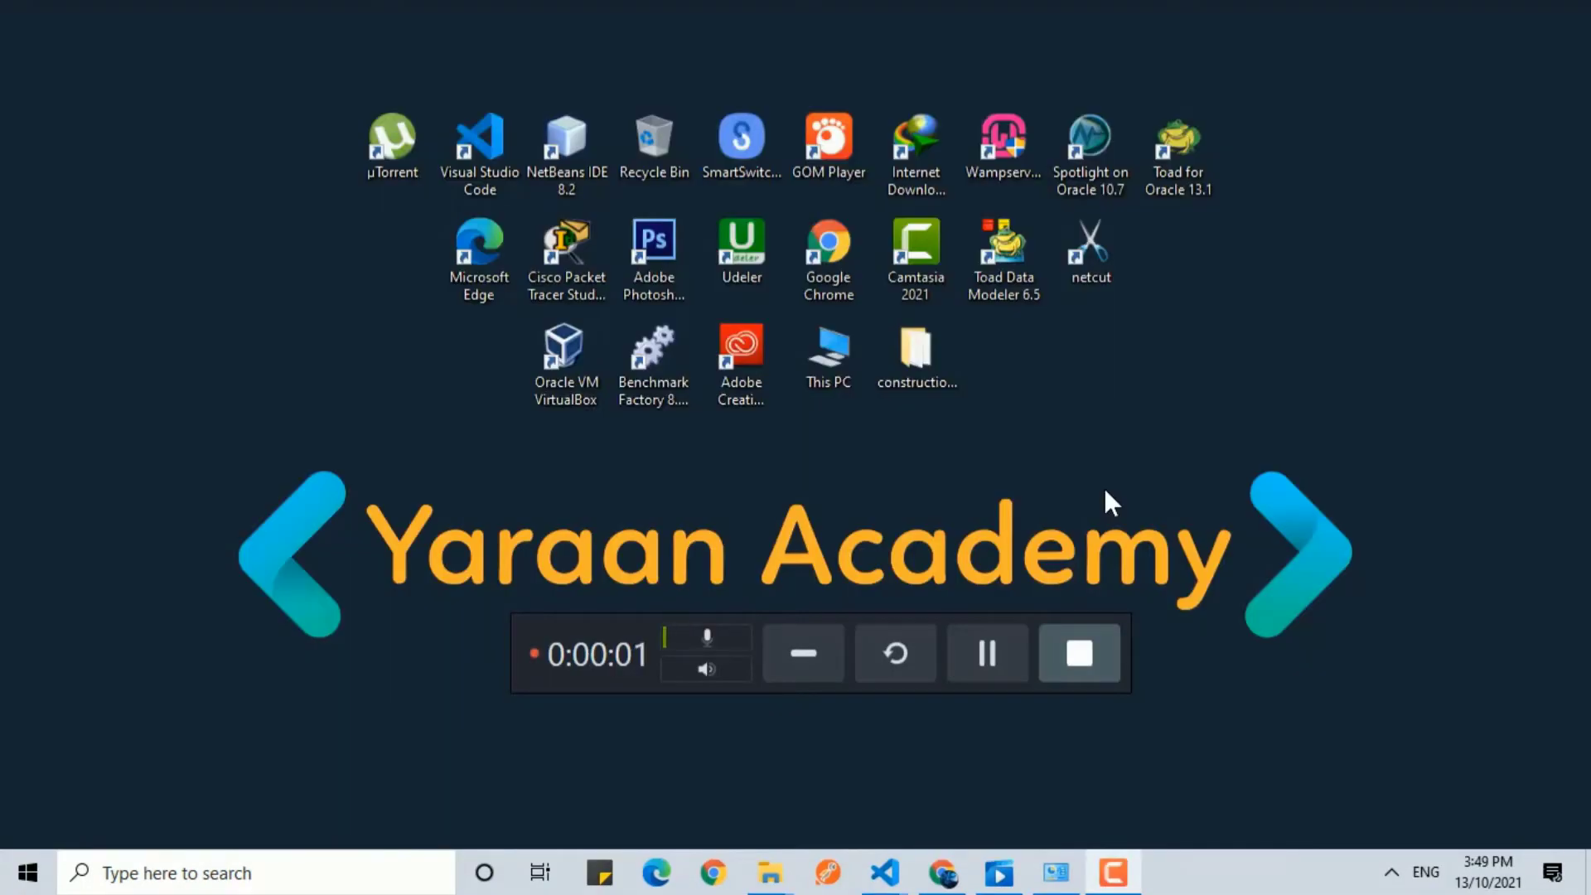
Open Oracle VM VirtualBox and start the Kali-Linux-2020.3-vbox-amd64 1 virtual machine.
click(577, 340)
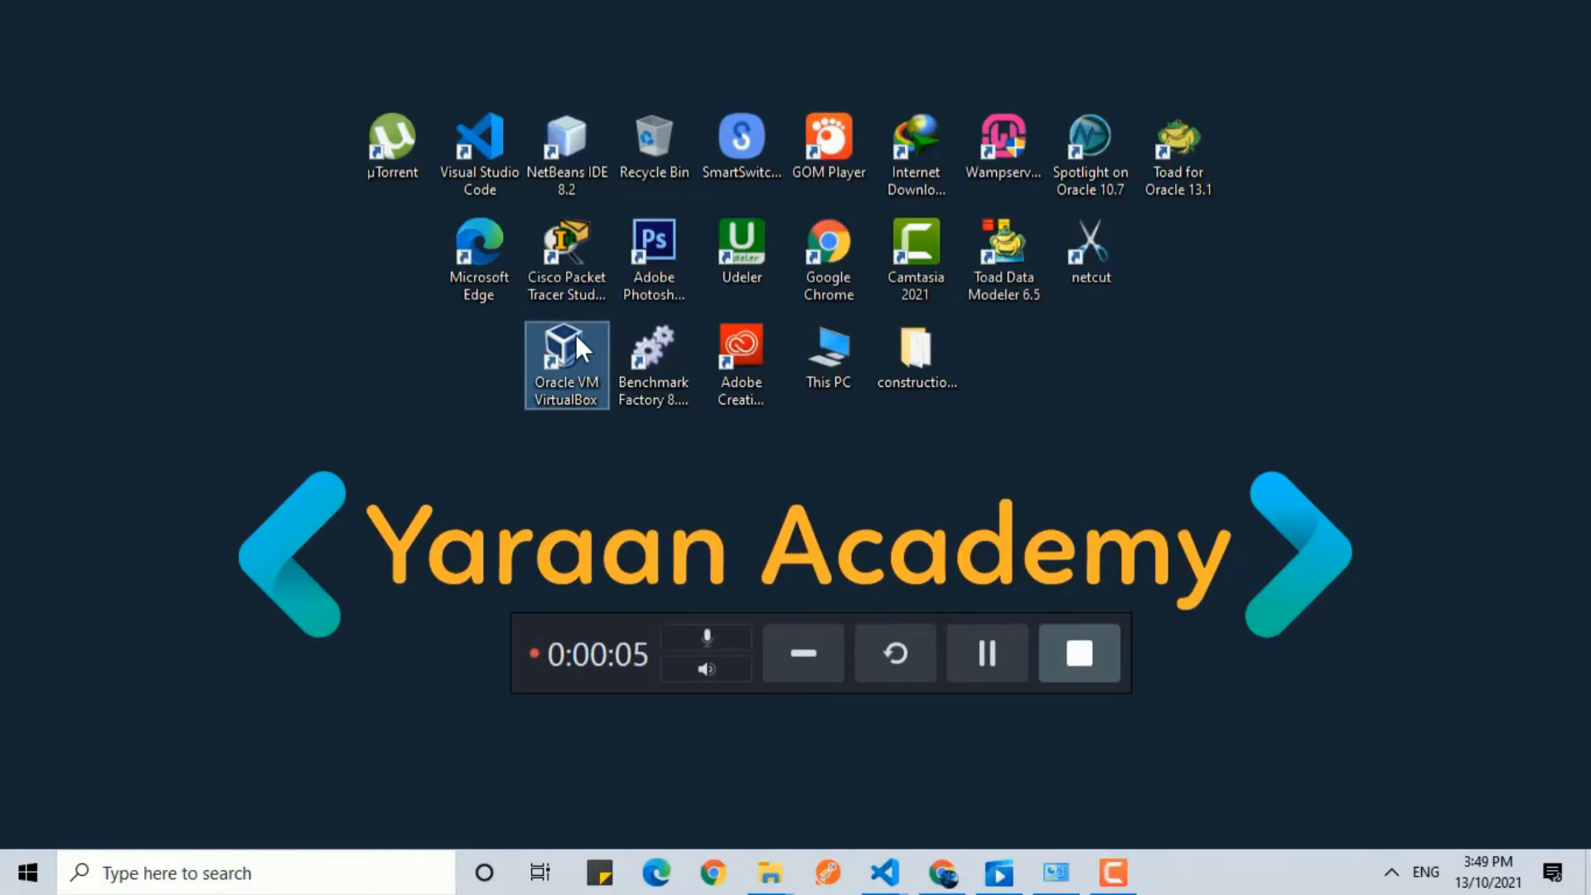
drag(553, 625, 817, 717)
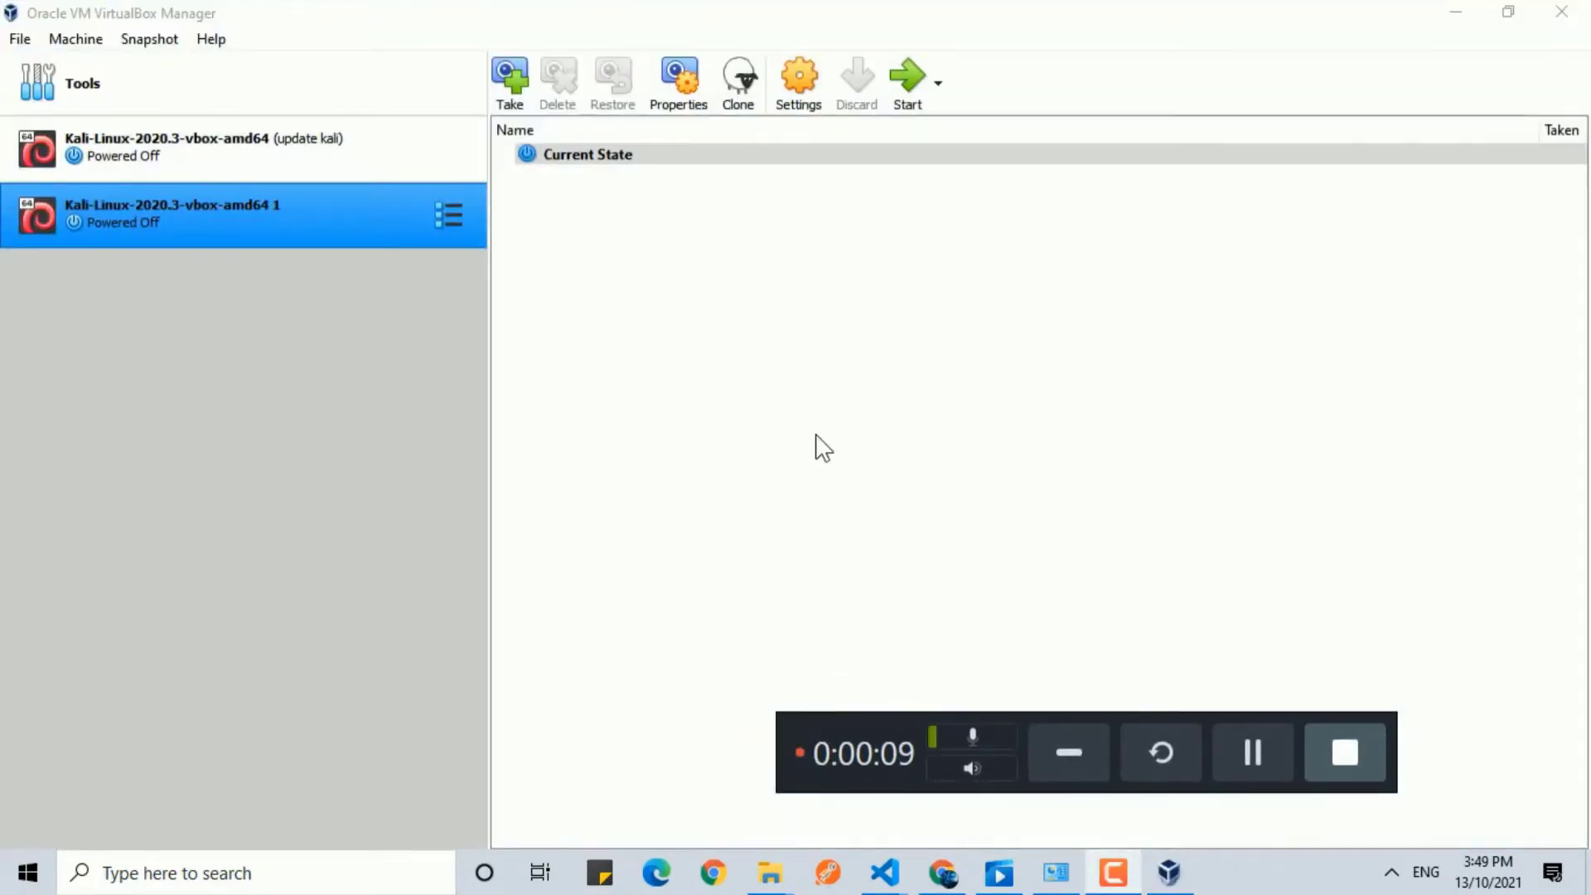
ctrl+click(274, 170)
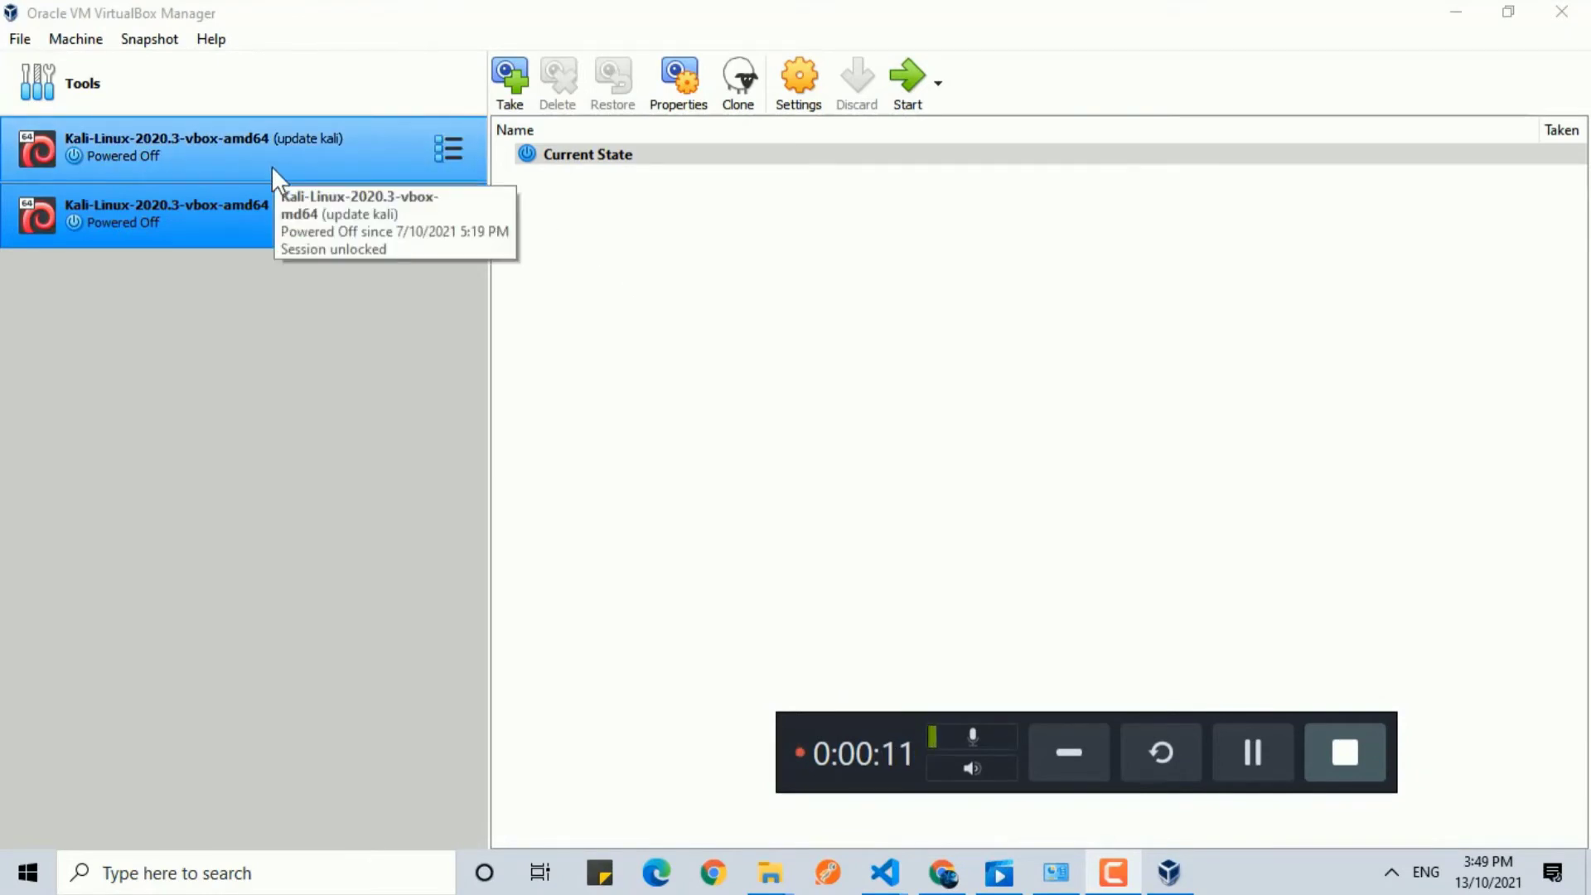
click(248, 217)
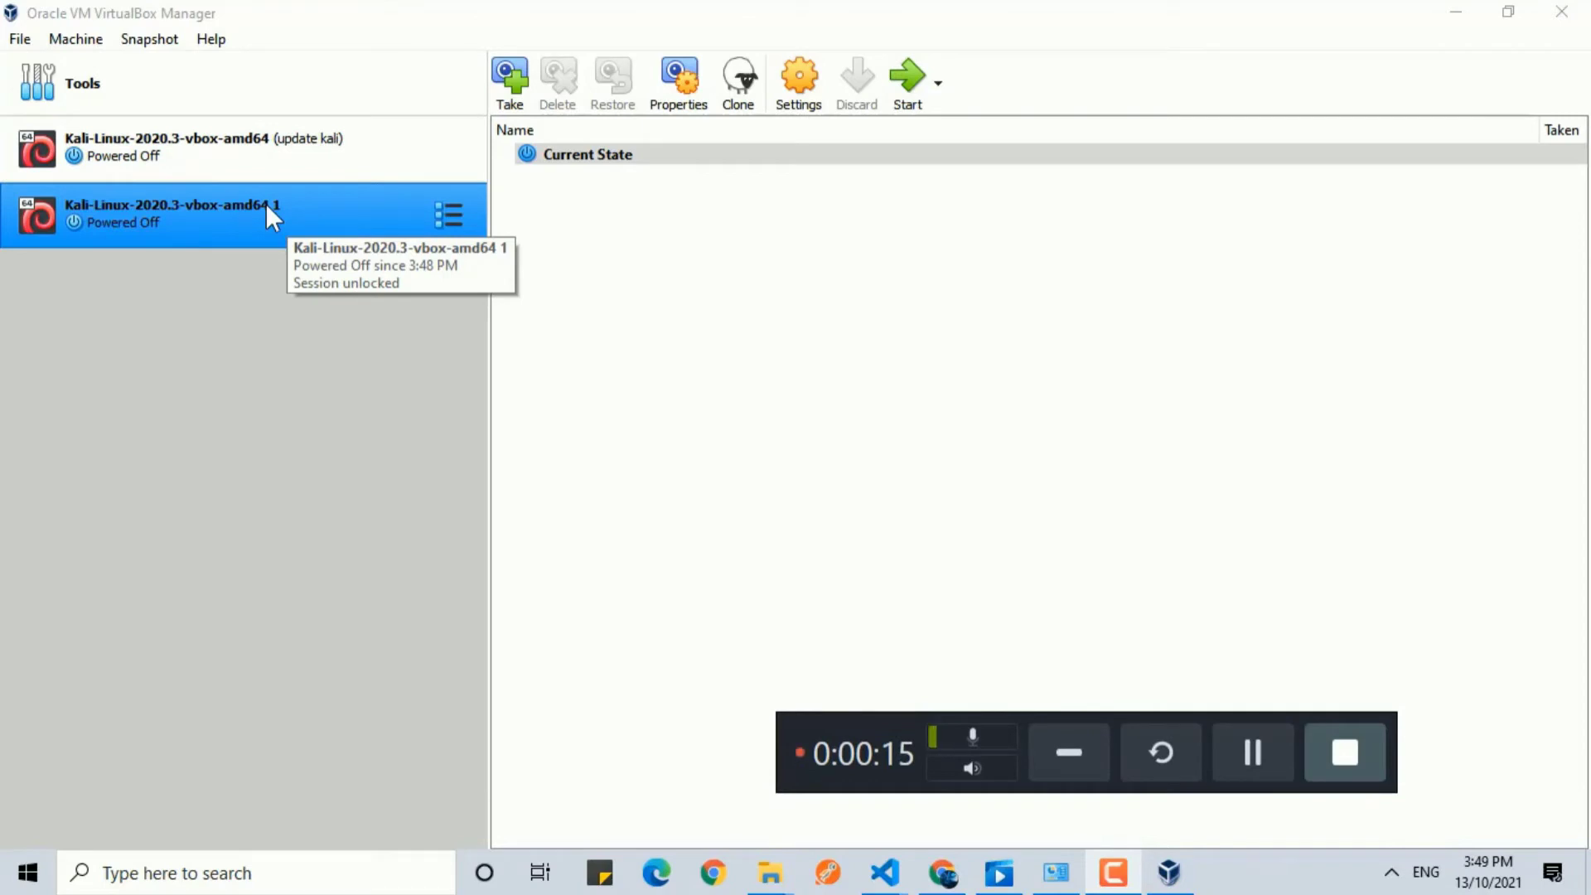
click(898, 81)
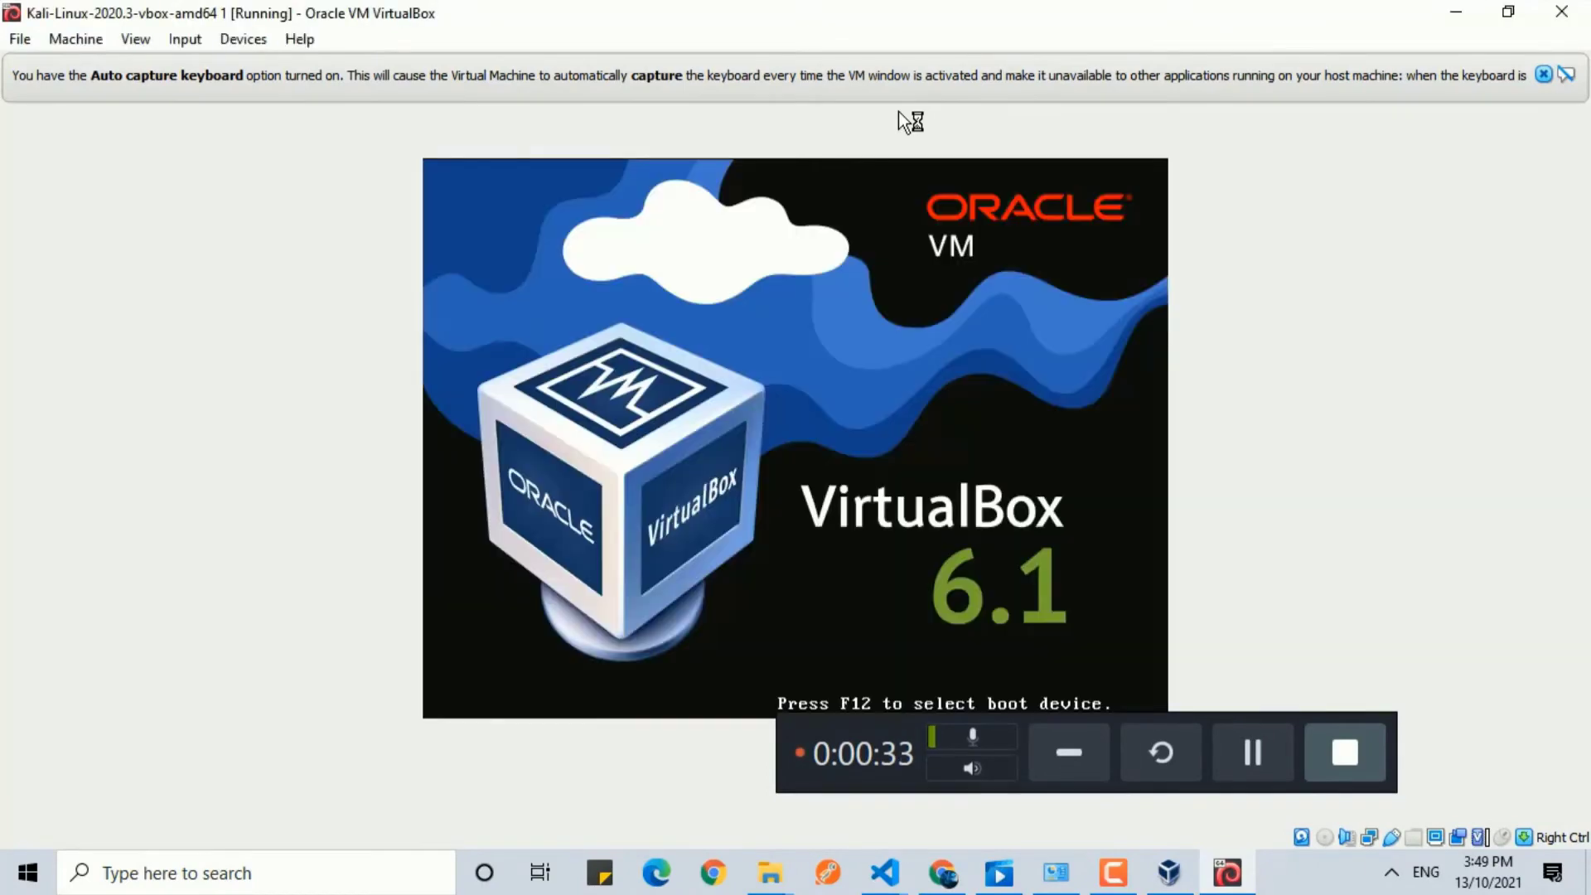
Dismiss the auto capture keyboard notice and boot the Kali GNU/Linux entry.
click(1541, 74)
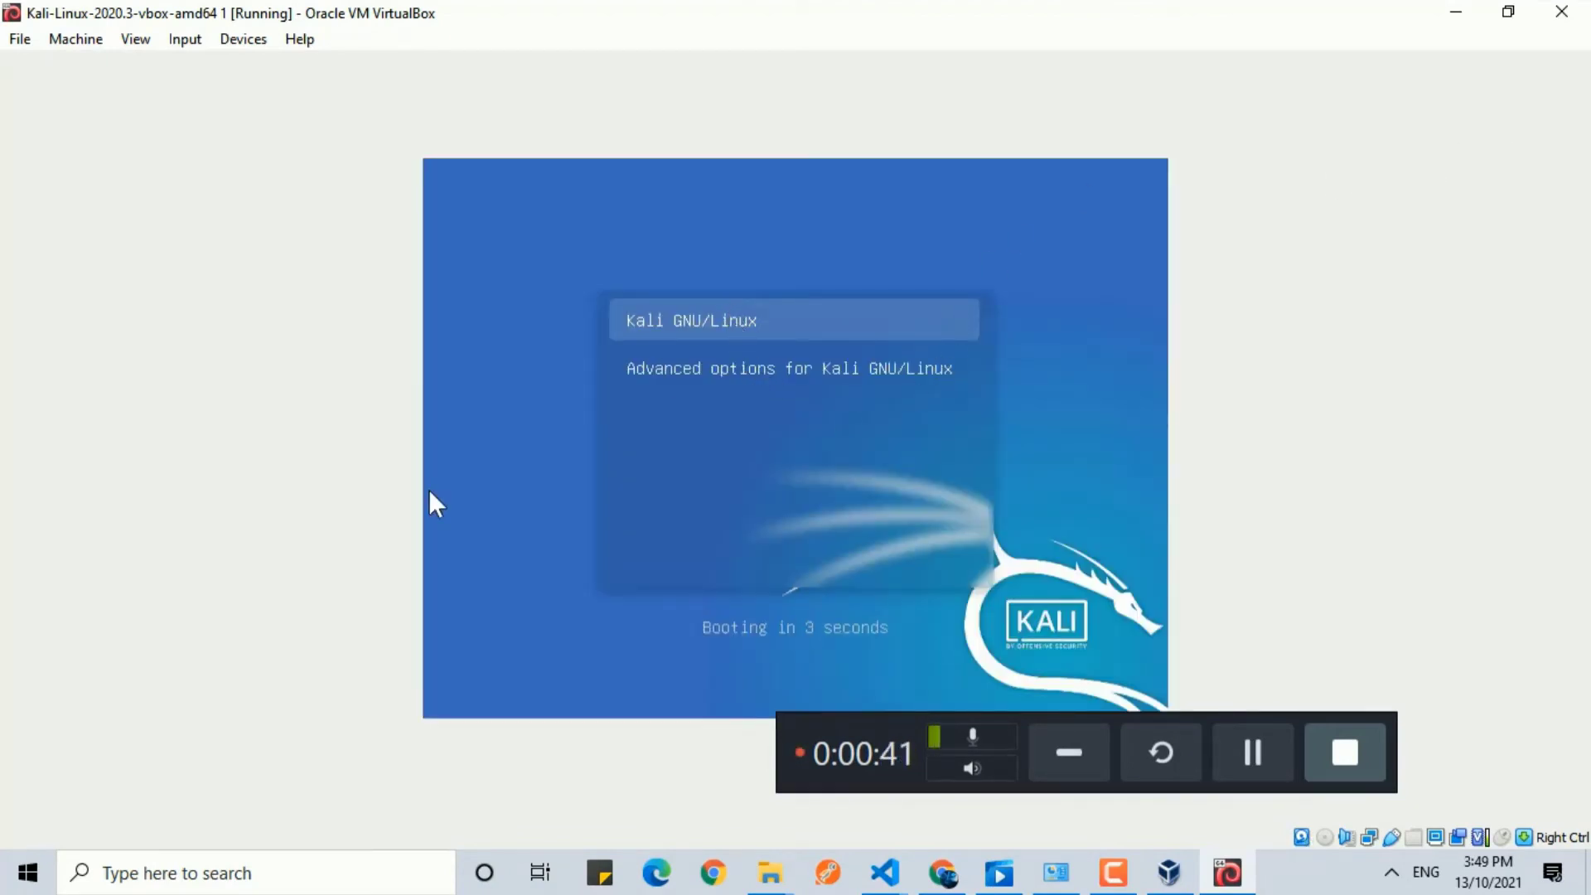
key(Return)
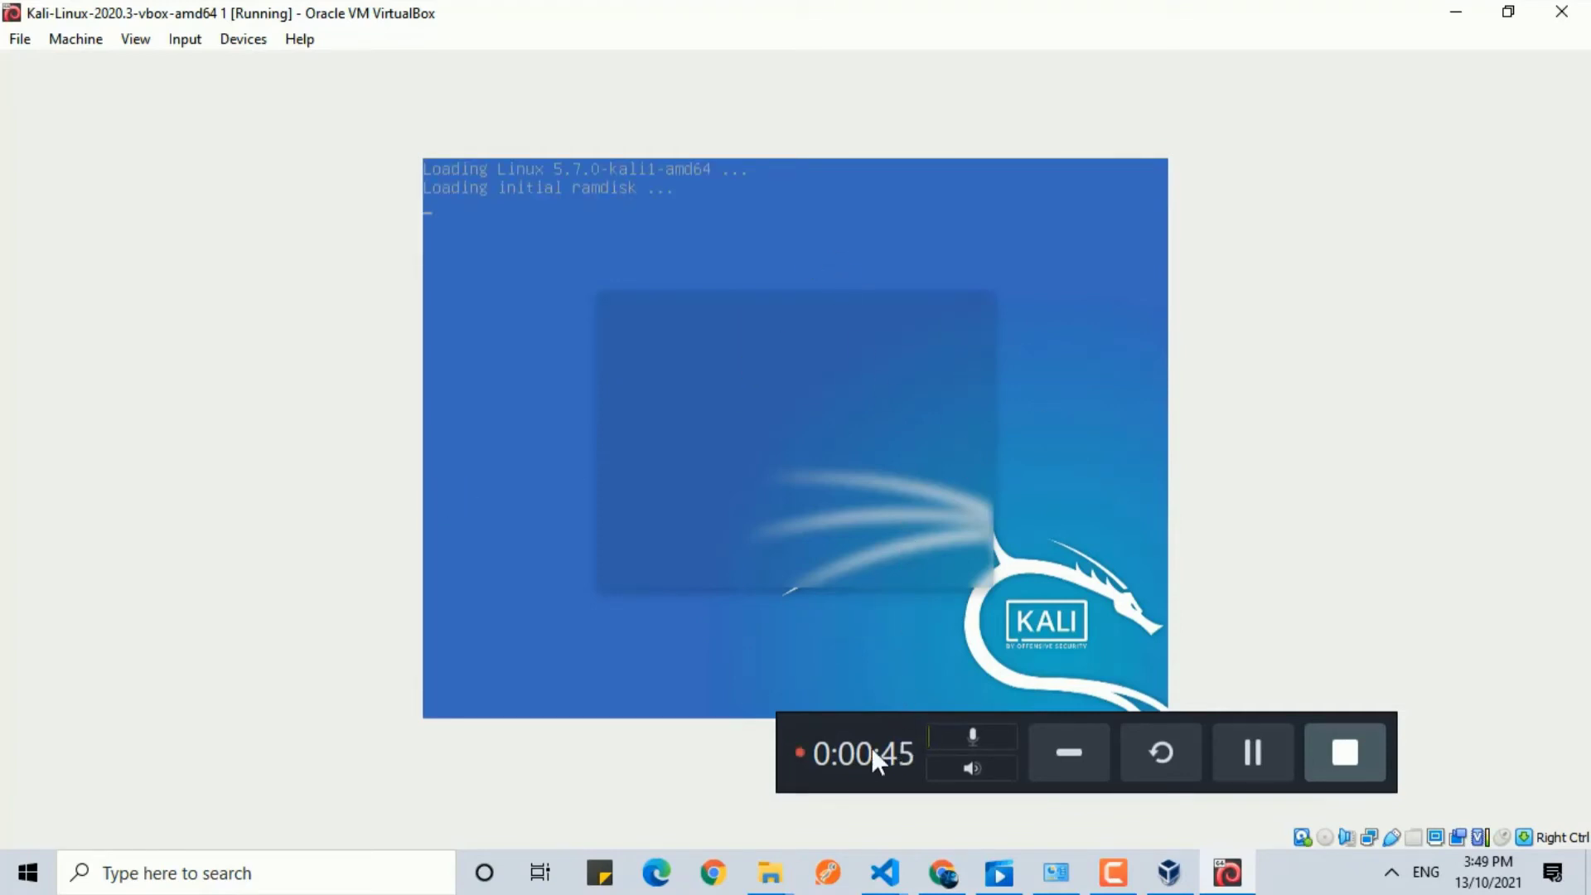
drag(858, 722, 1128, 33)
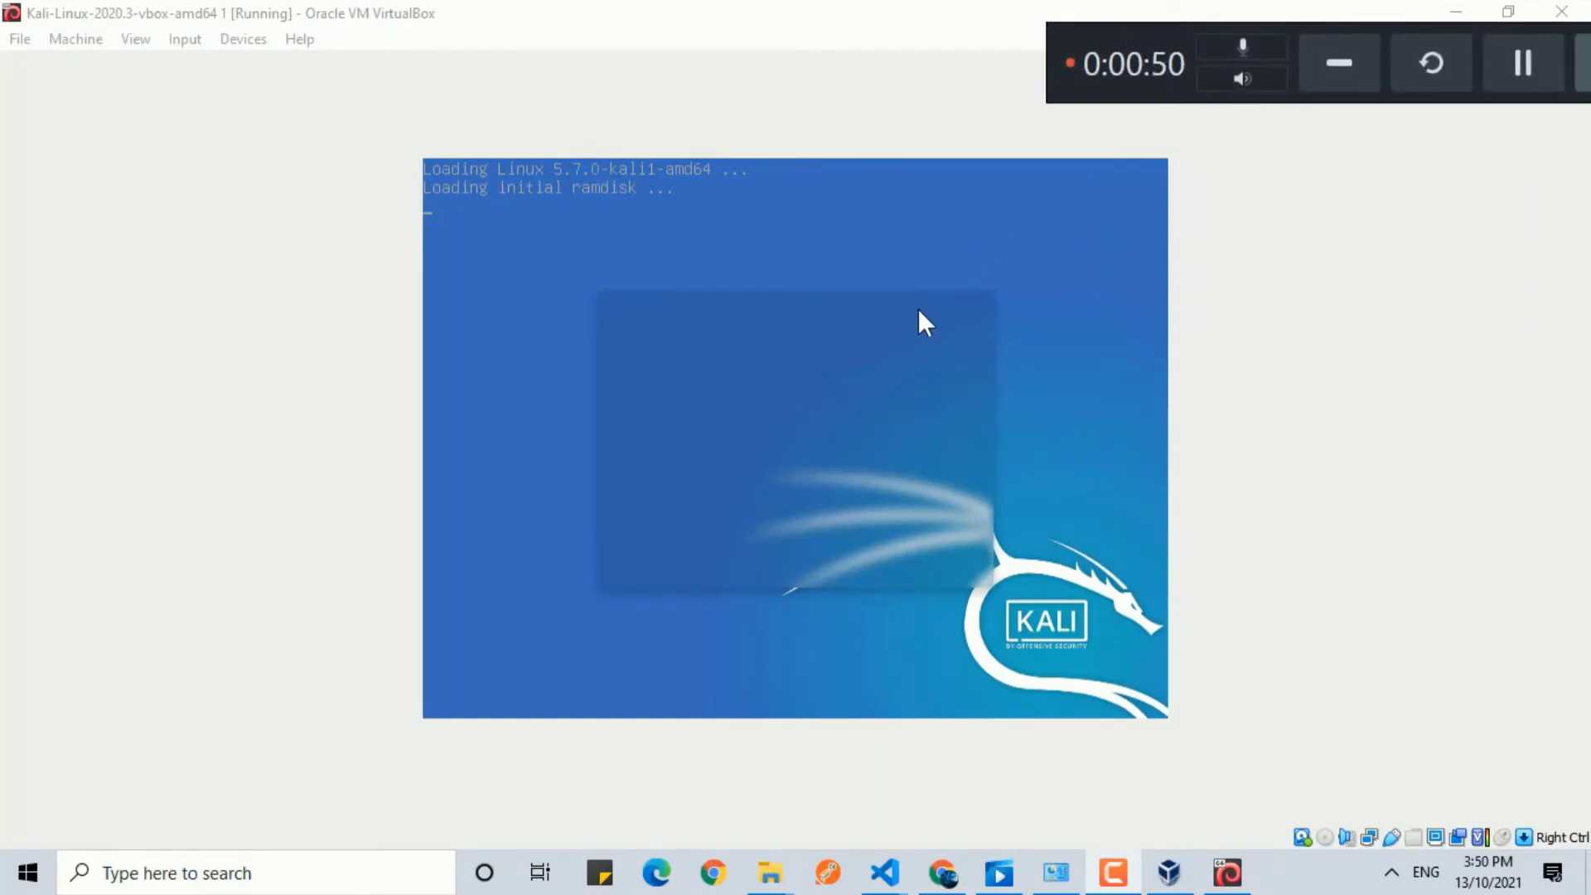
drag(1062, 51, 1008, 755)
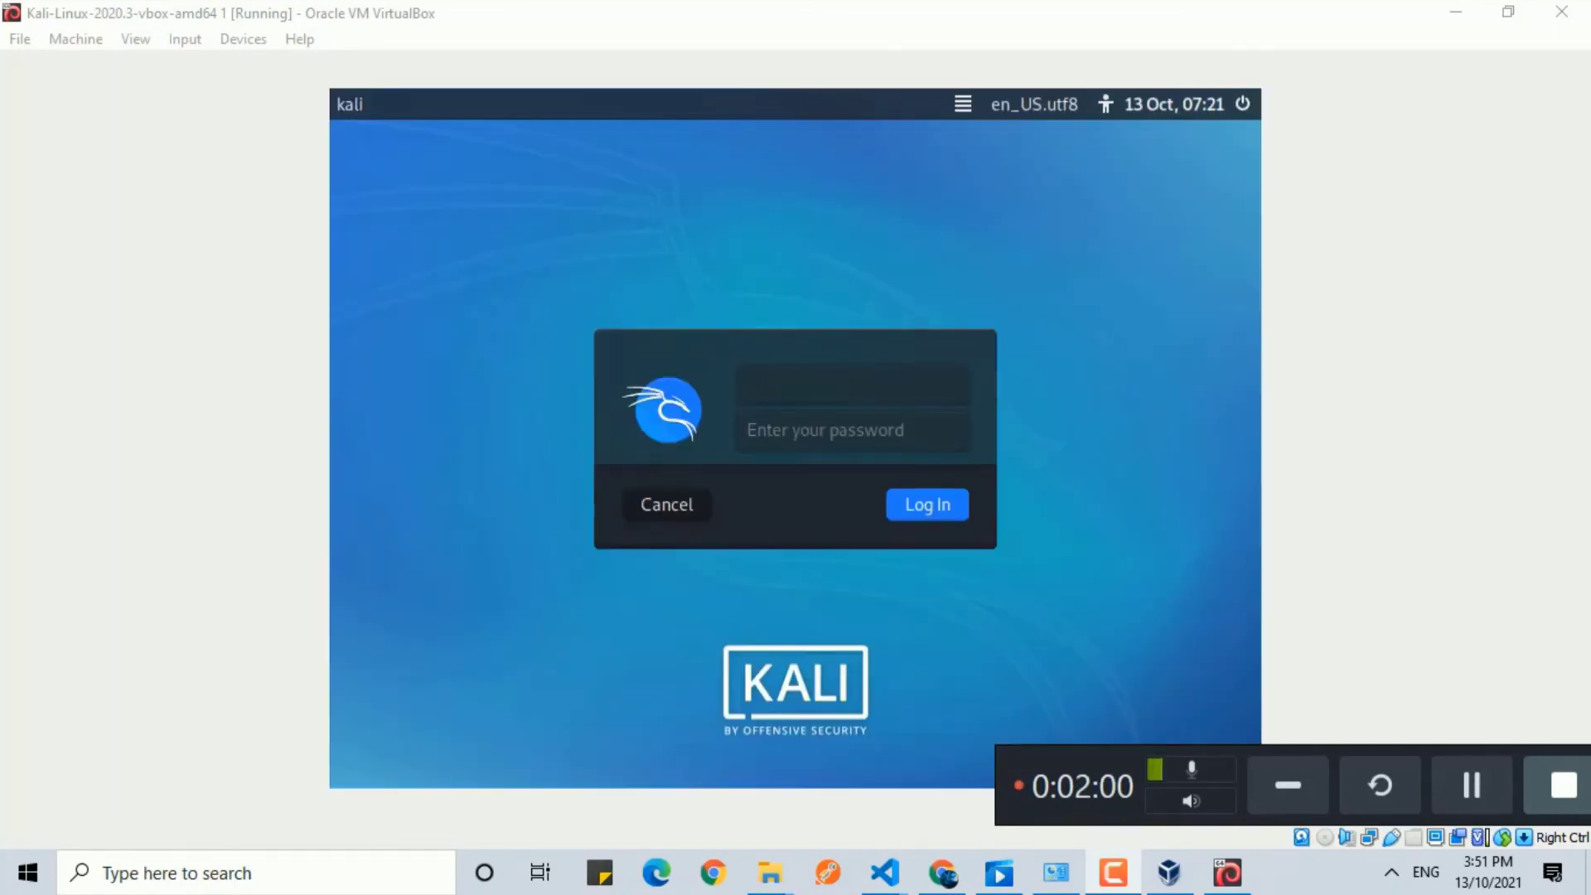
Log in to the virtual machine with the username kali and the account password.
click(818, 384)
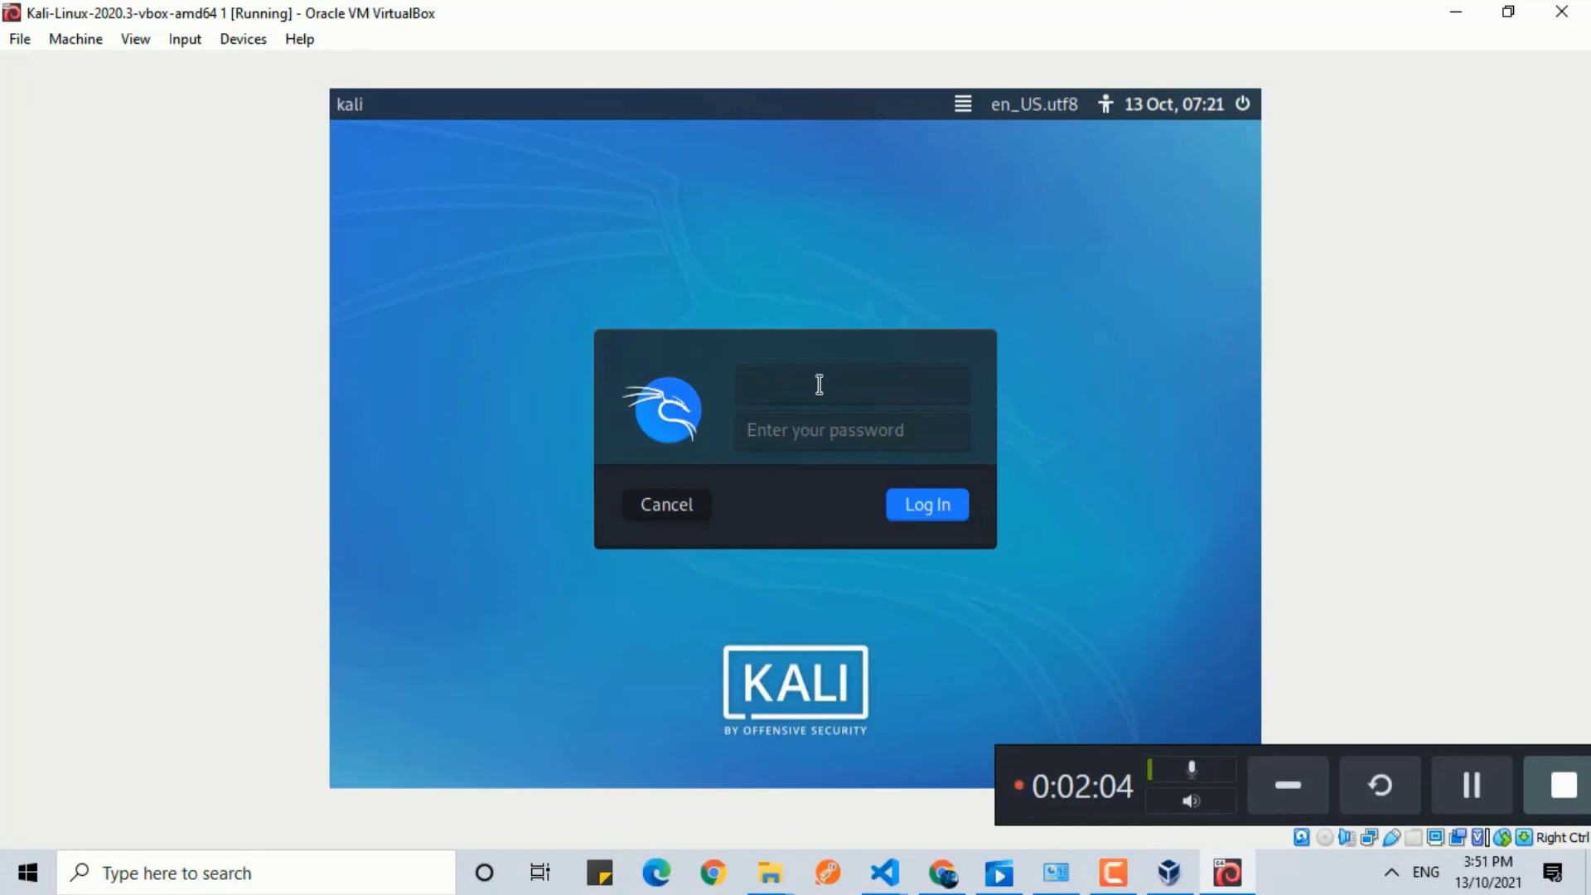
text(kali)
click(846, 431)
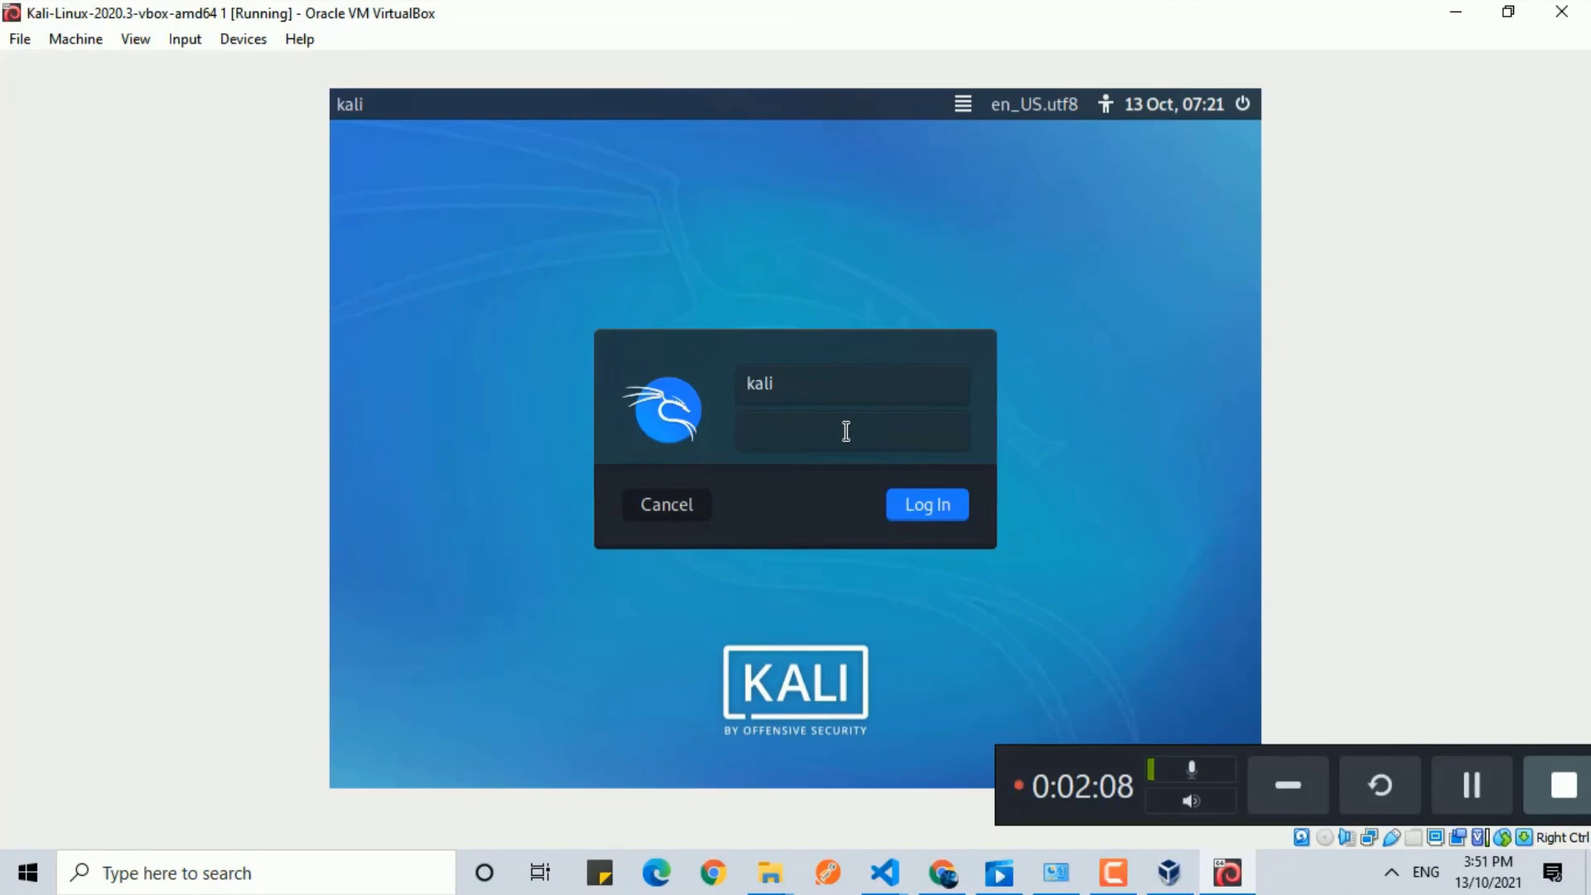
text(kali)
click(936, 505)
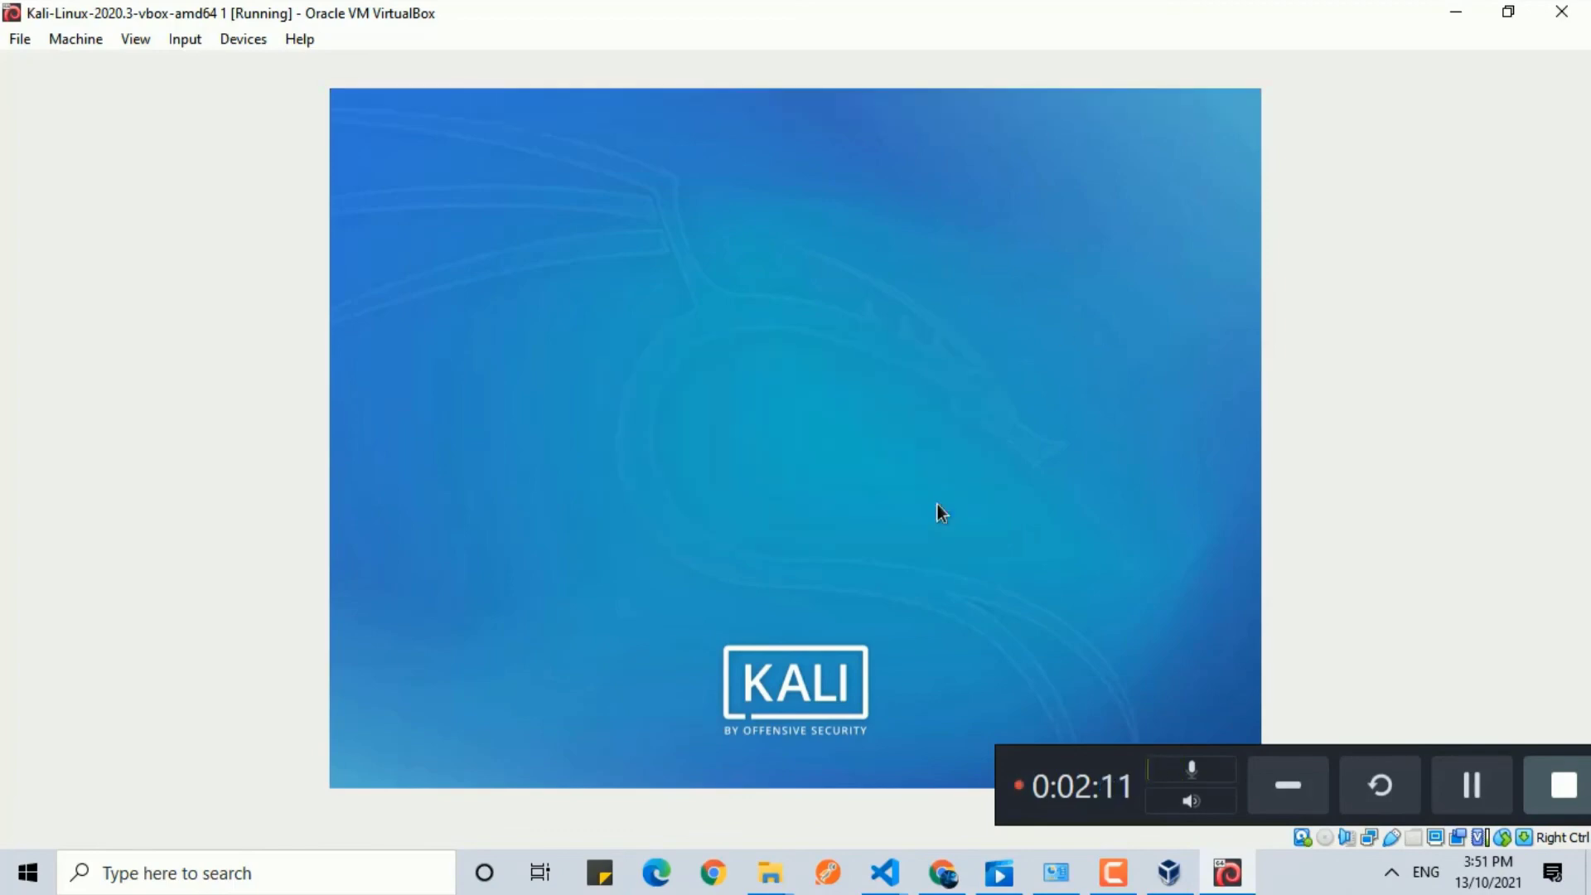